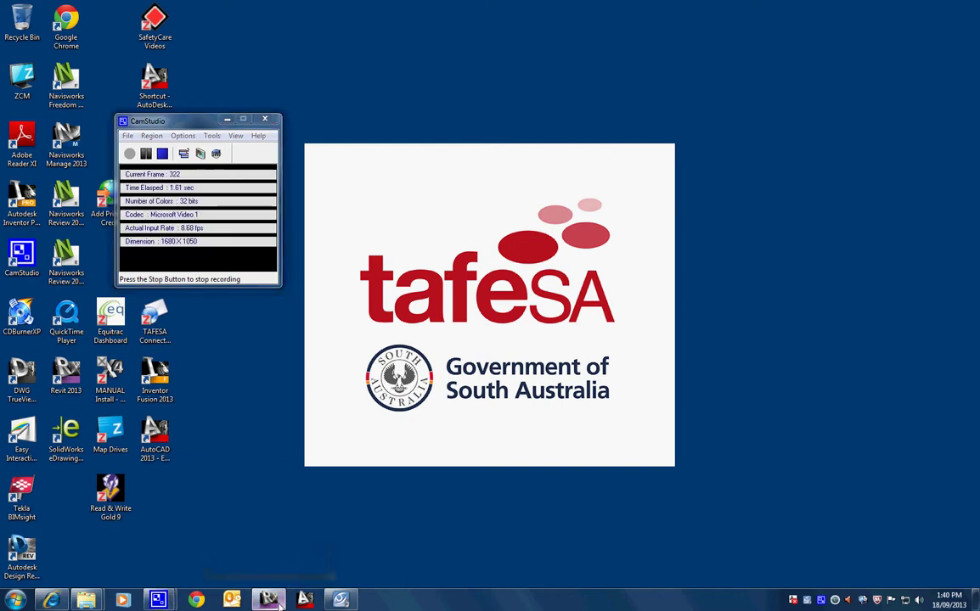
- Bring the Revit 2013 window with the Ground Floor plan to the front
click(272, 601)
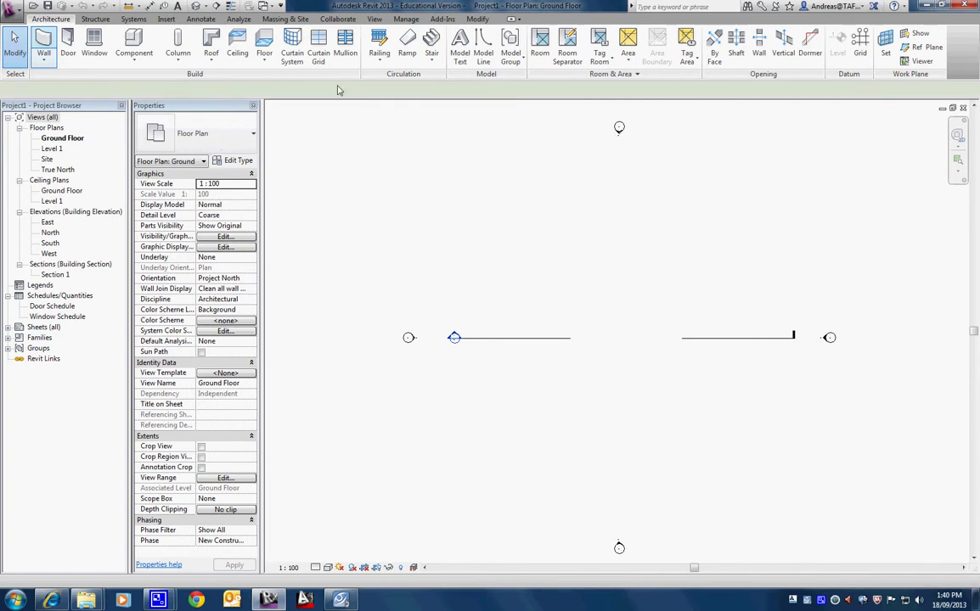
- Draw a closed rectangle of four Brick veneer - 250 timber walls with the WA wall tool
key(w)
key(a)
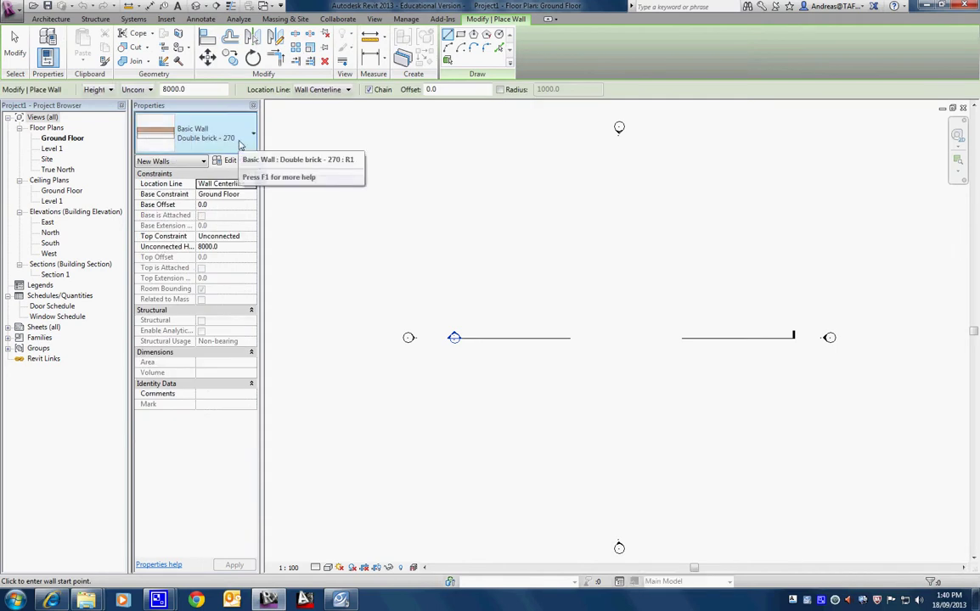
click(239, 142)
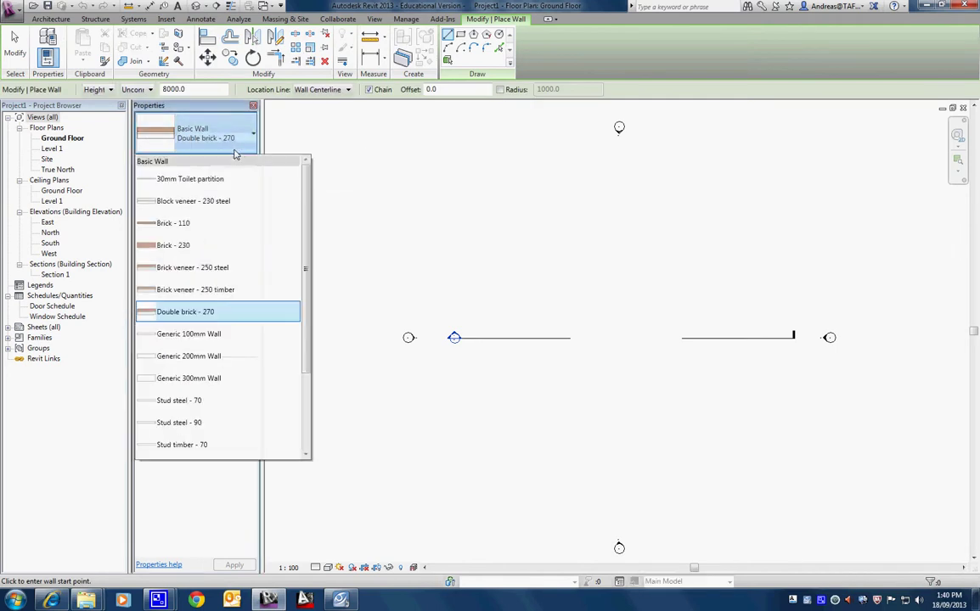
click(225, 290)
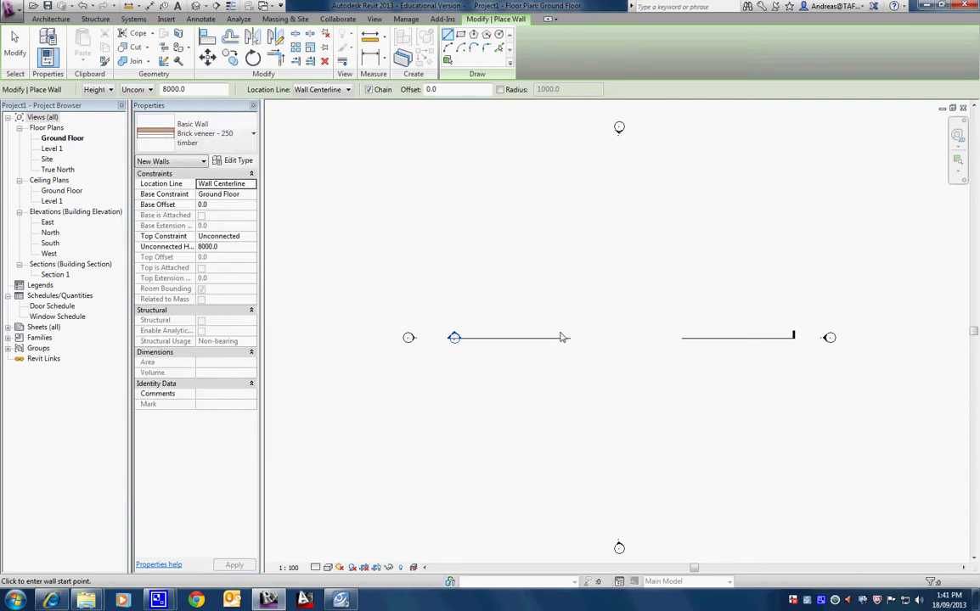
click(563, 395)
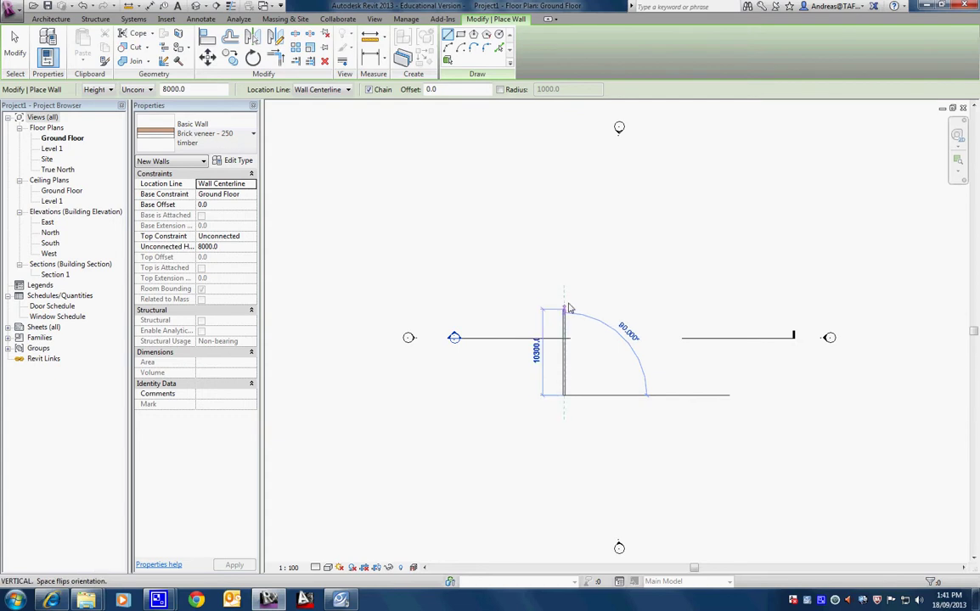
click(564, 293)
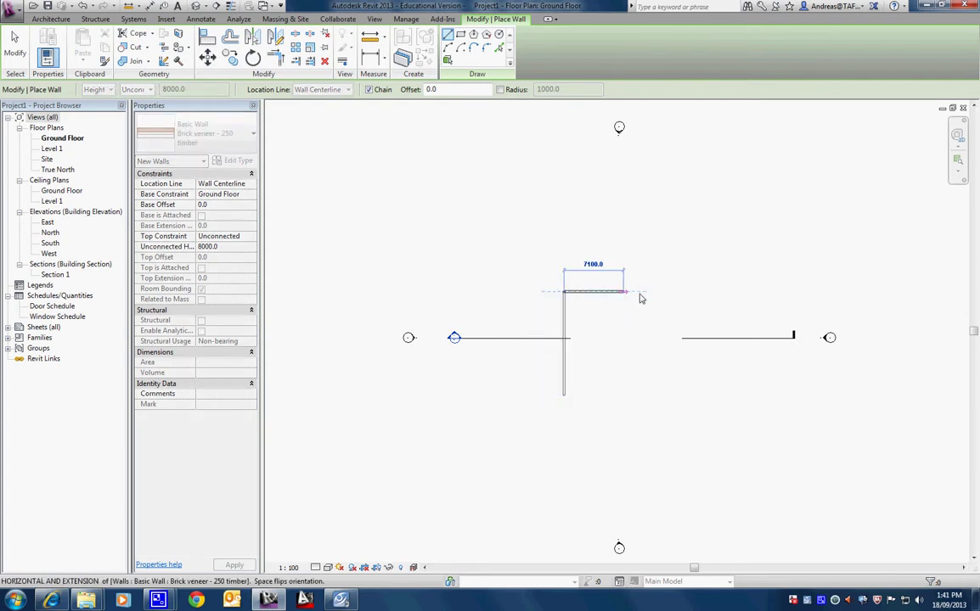
click(685, 363)
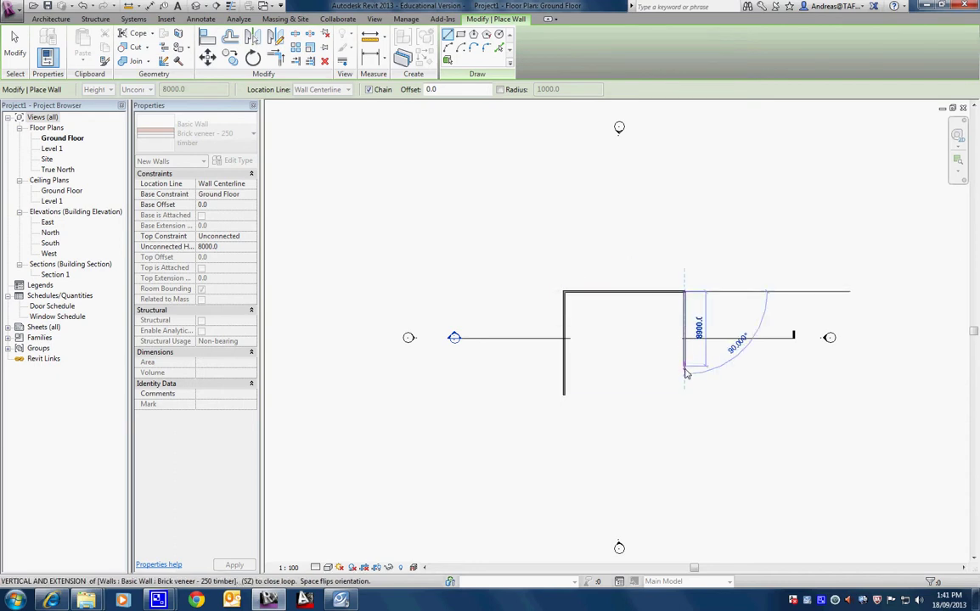
click(685, 397)
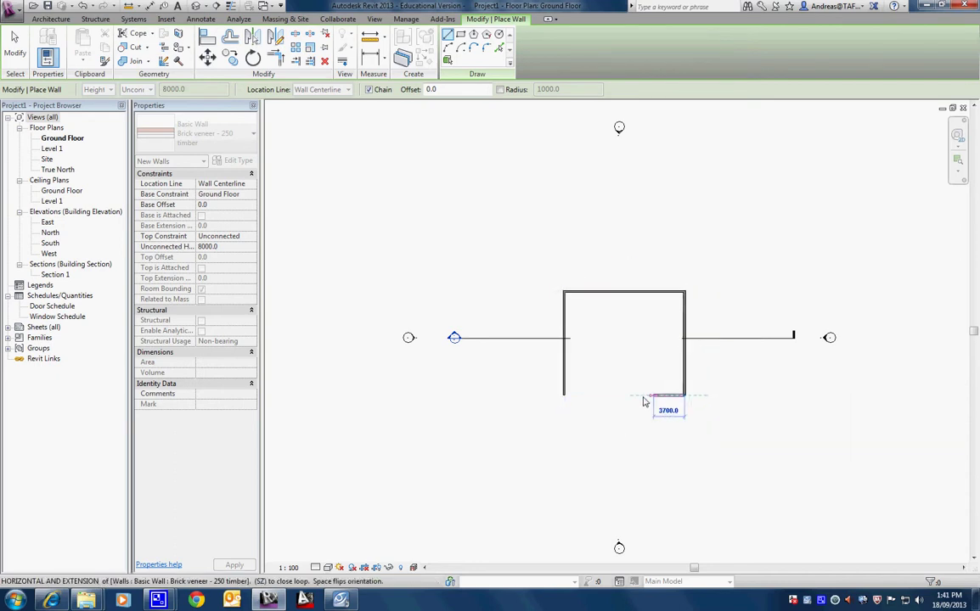
click(564, 397)
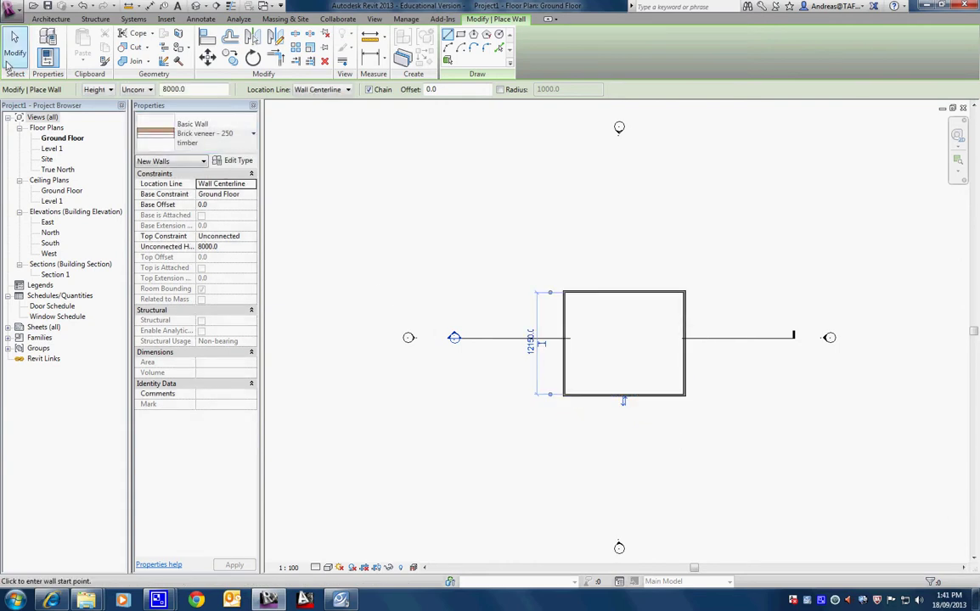
- Exit wall placement and set the view's detail level to Fine, framing the whole room
click(14, 53)
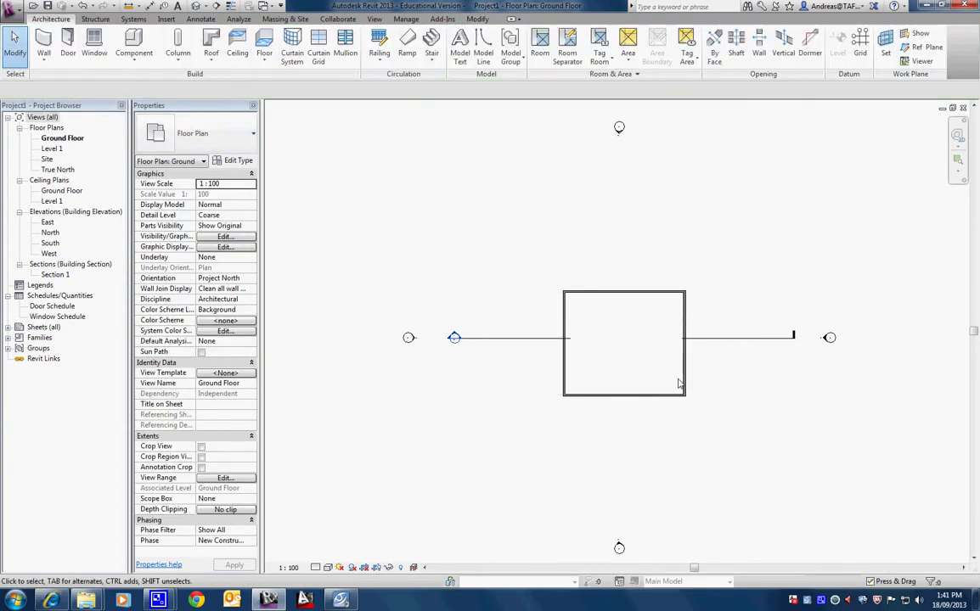
click(316, 567)
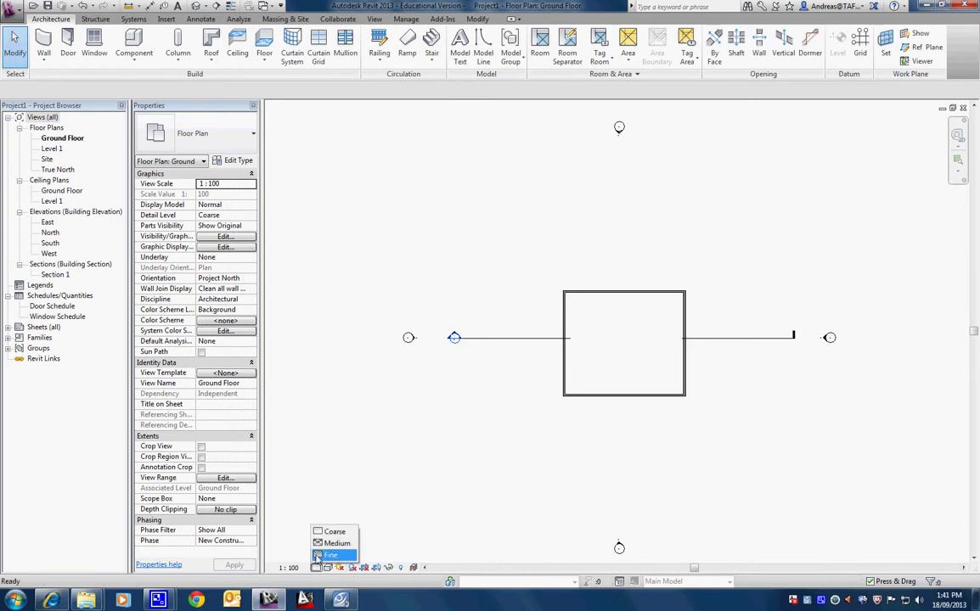
click(323, 555)
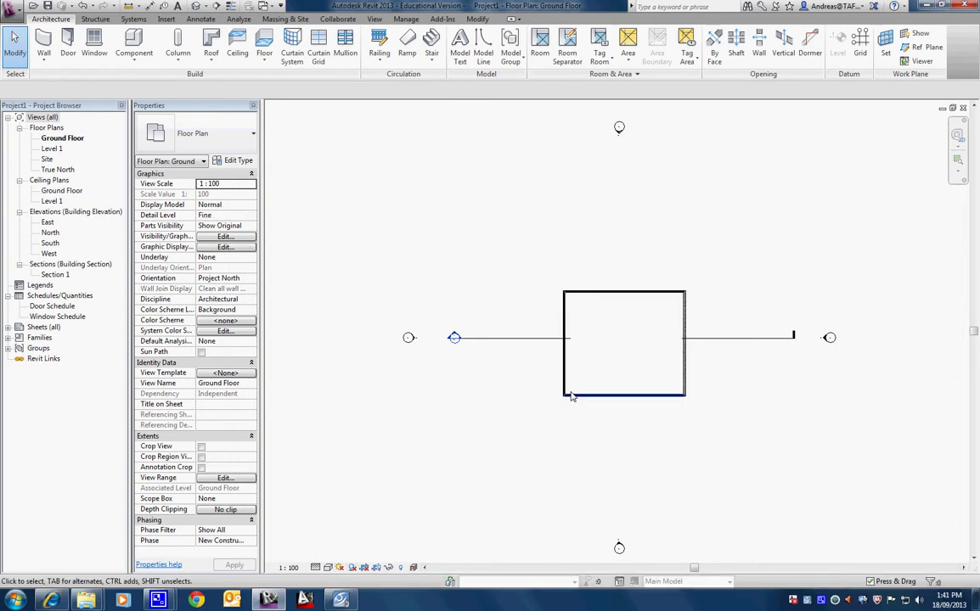
scroll(568, 395, up, 6)
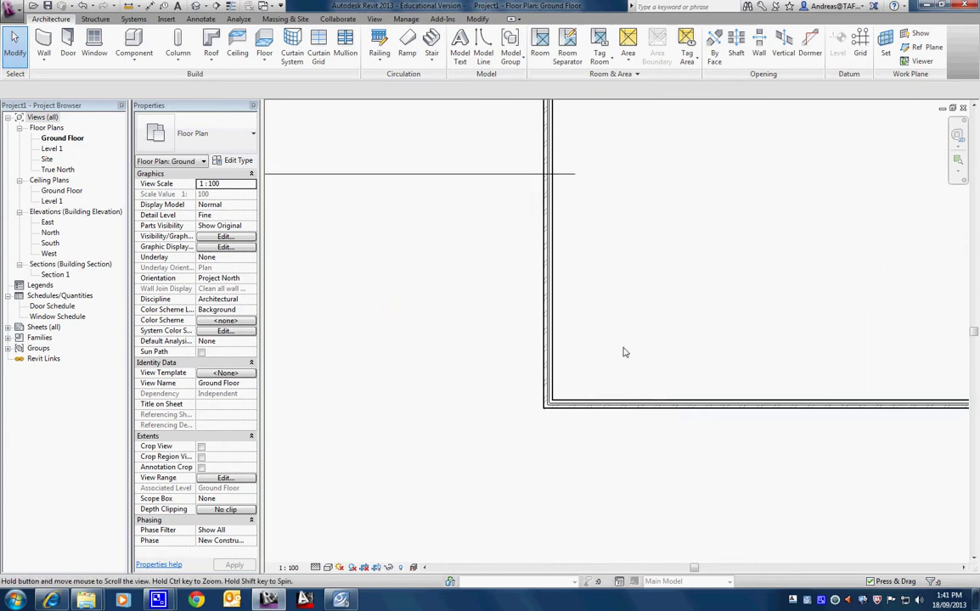
middle_drag(642, 323, 524, 415)
scroll(586, 403, down, 4)
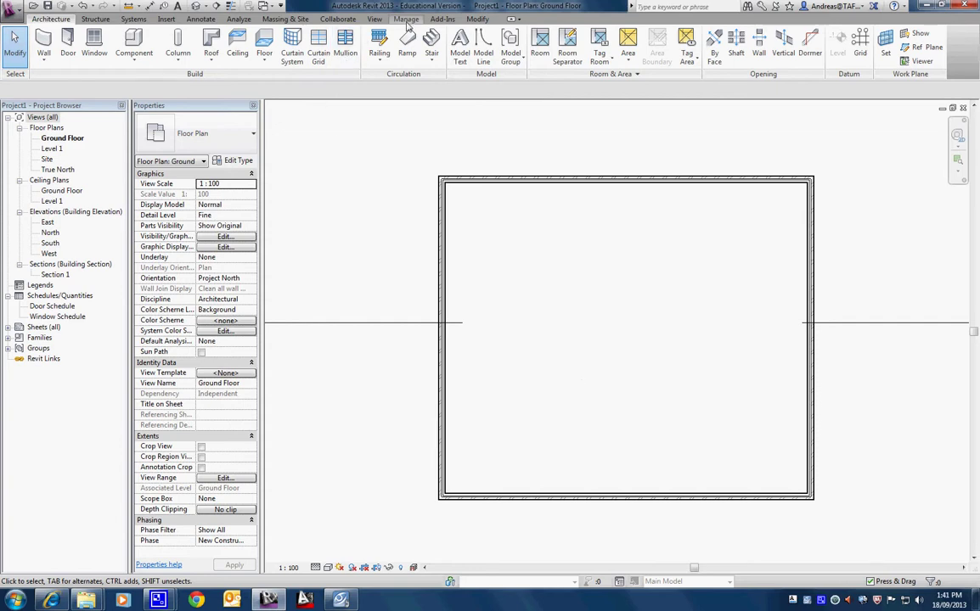
click(407, 20)
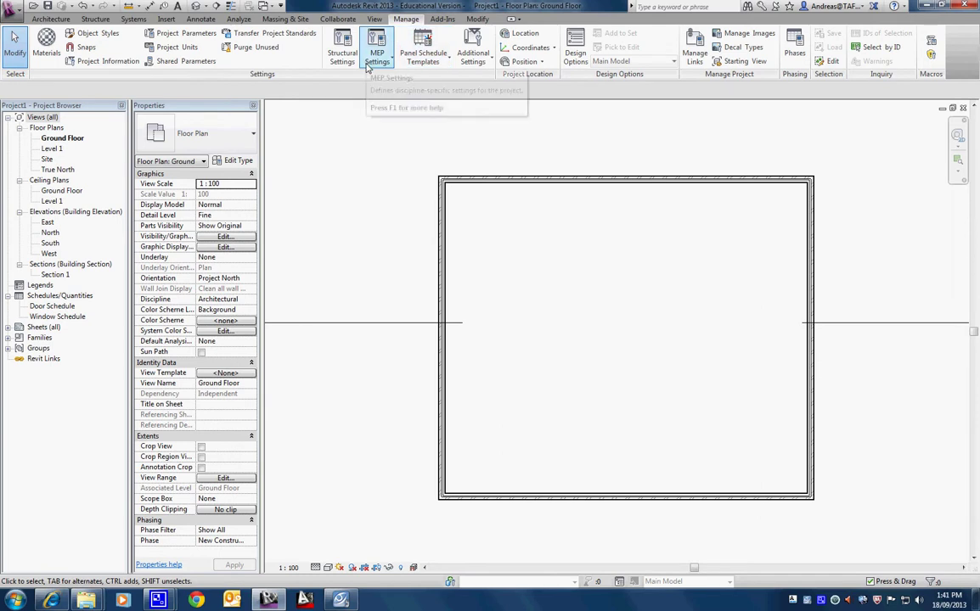
click(55, 51)
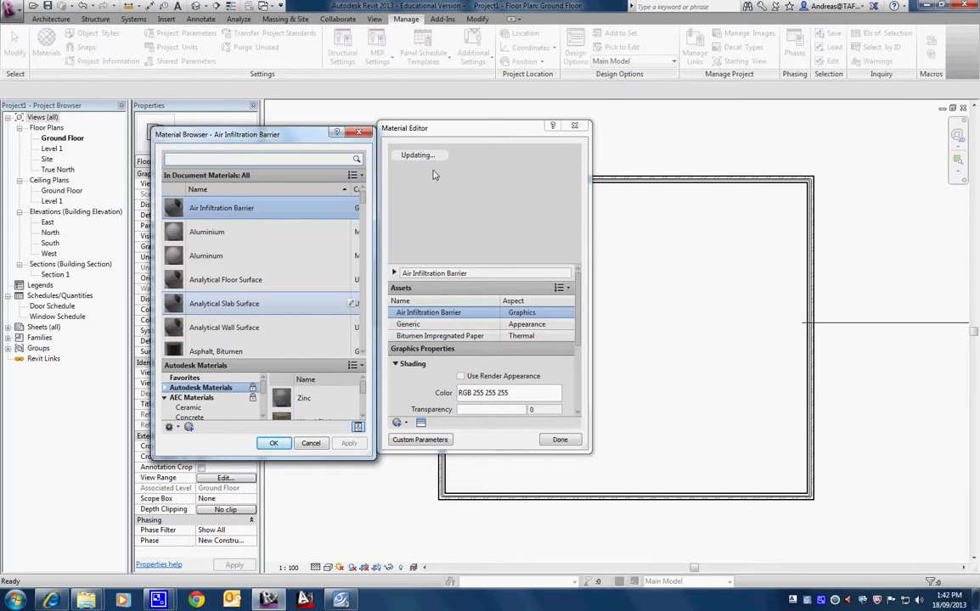
scroll(357, 331, down, 1)
scroll(323, 399, up, 1)
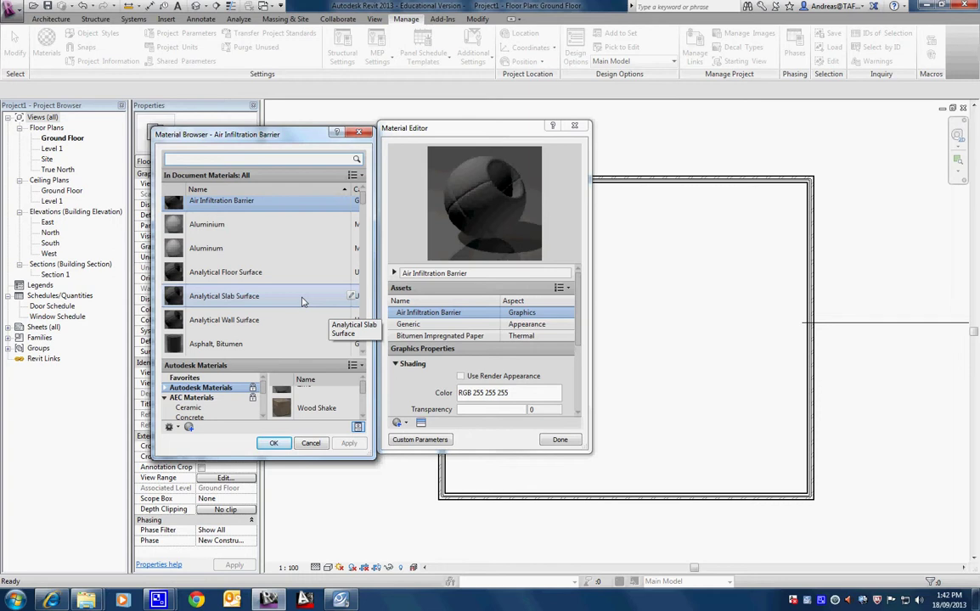
text(ti)
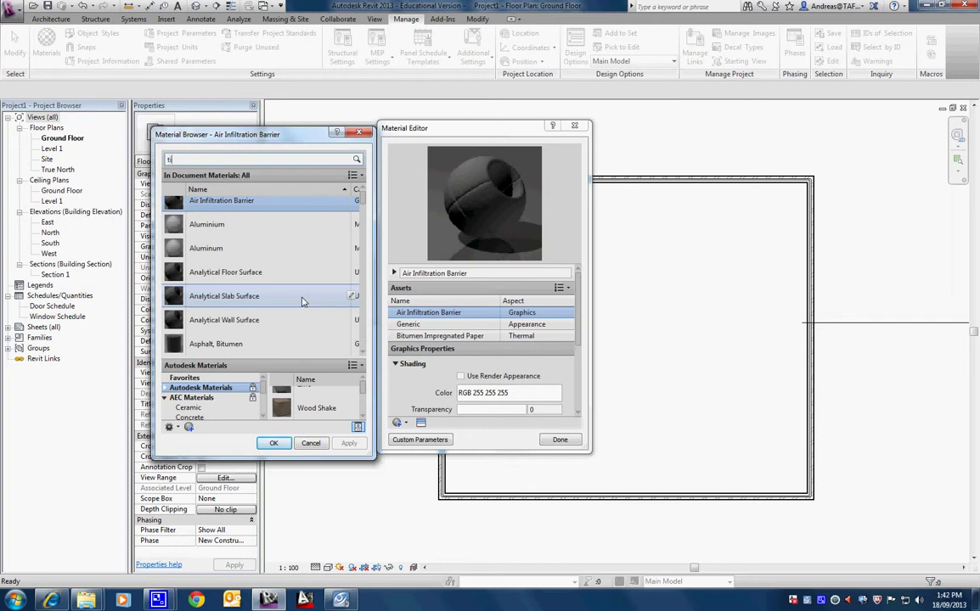
text(mber)
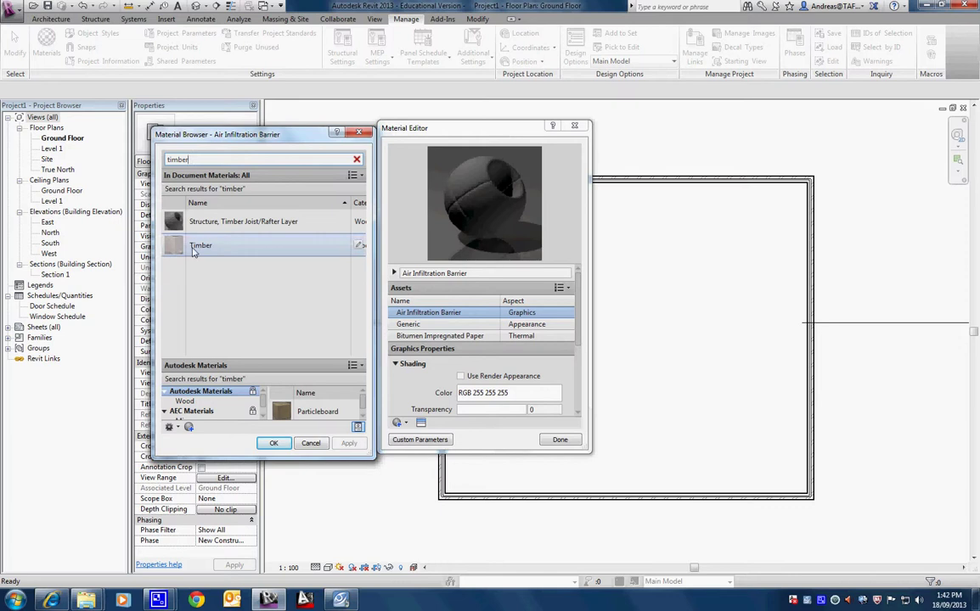
click(274, 442)
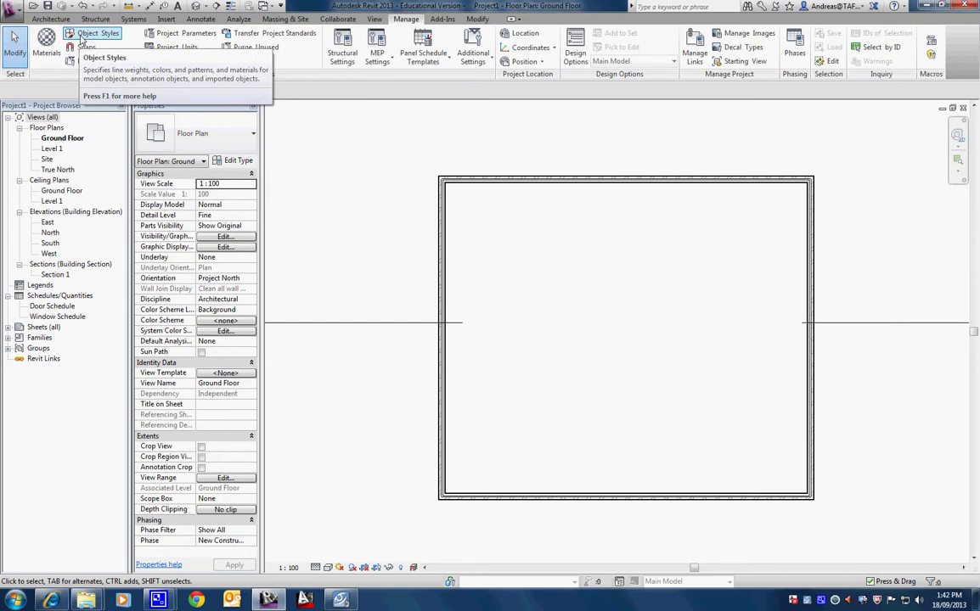
- Open Object Styles and select the Walls row at the bottom of Model Objects
click(92, 34)
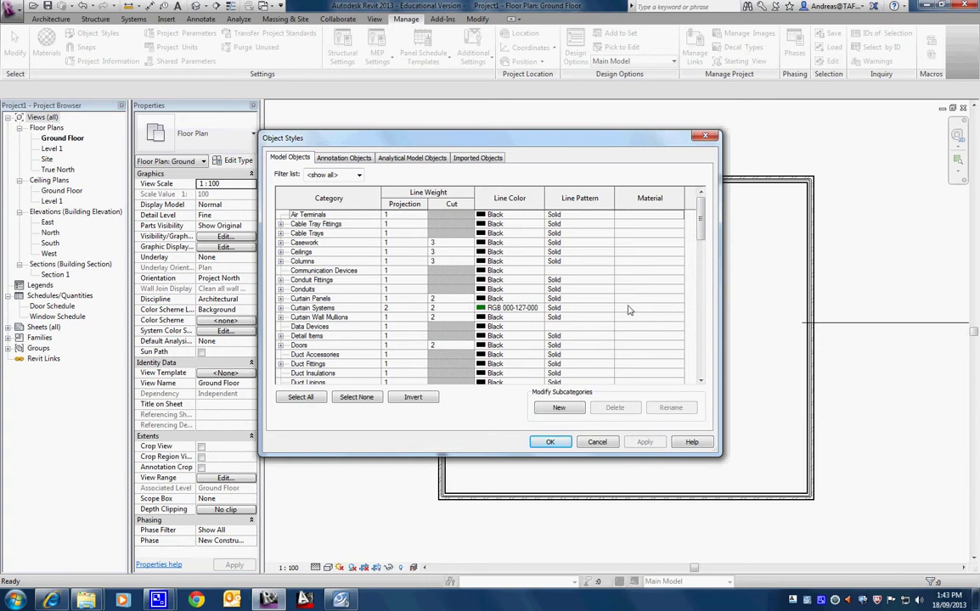
click(701, 295)
scroll(704, 297, down, 10)
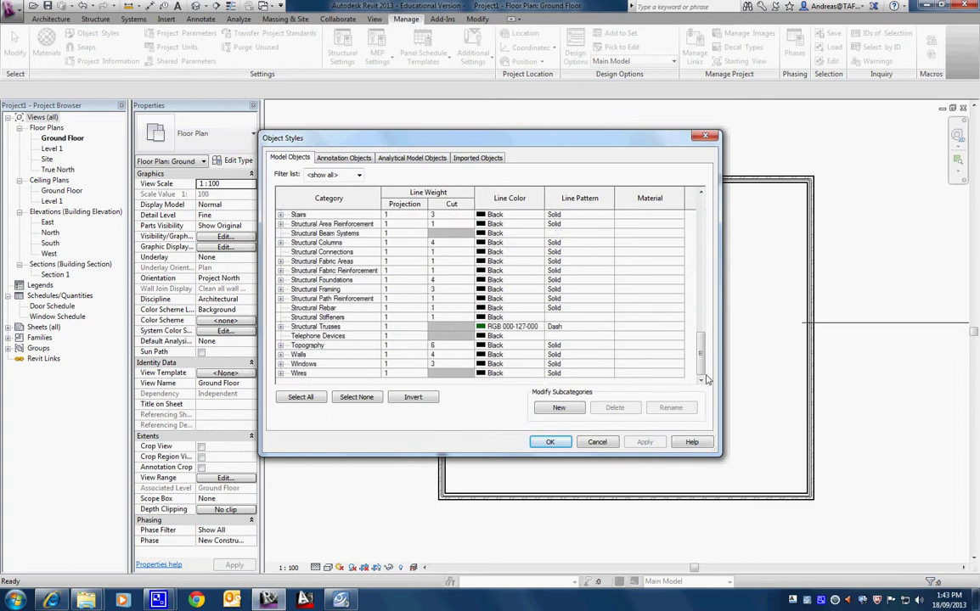
click(295, 355)
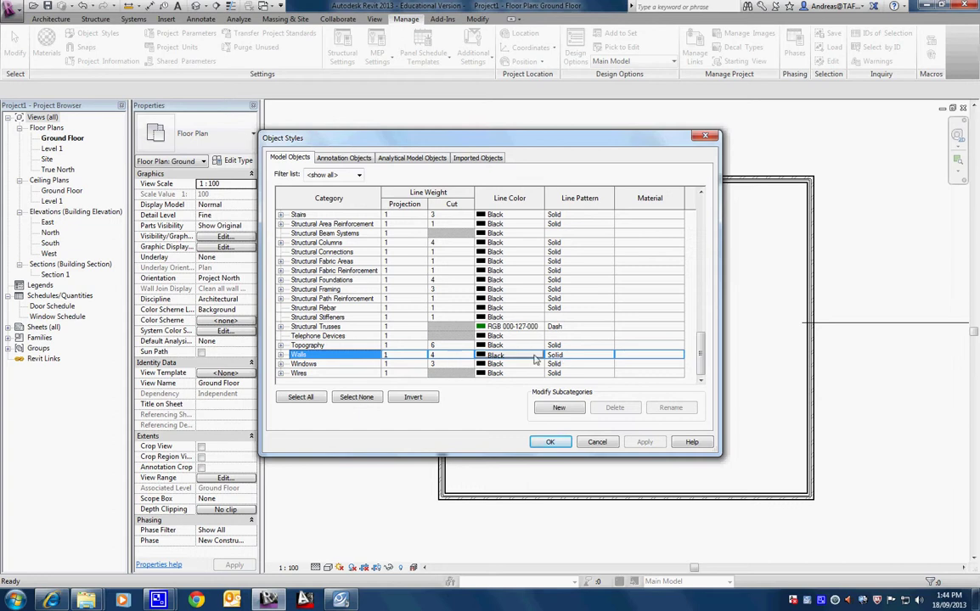
- Give Walls a magenta line colour and Dash - Double line pattern, then apply the styles
click(507, 360)
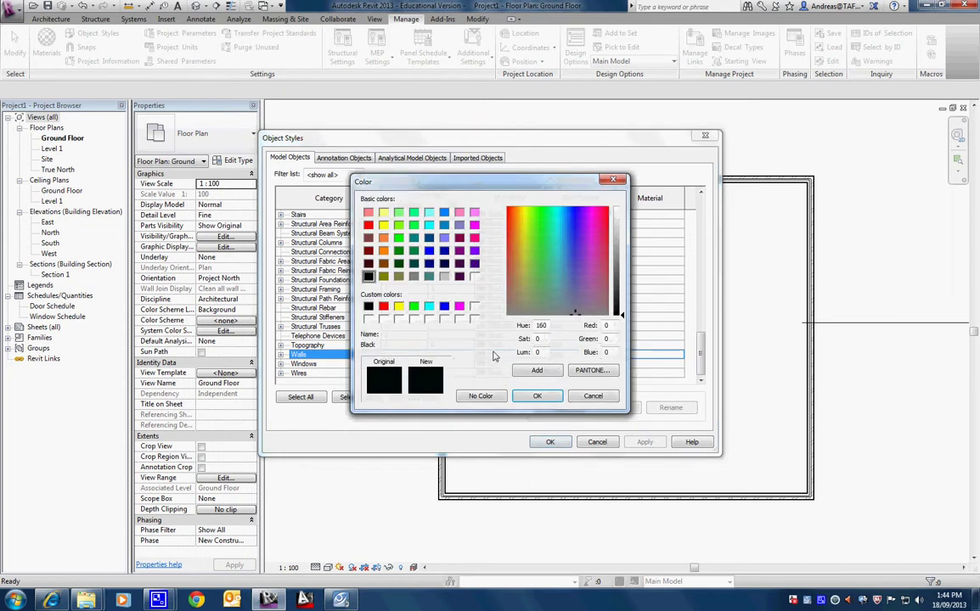
click(459, 306)
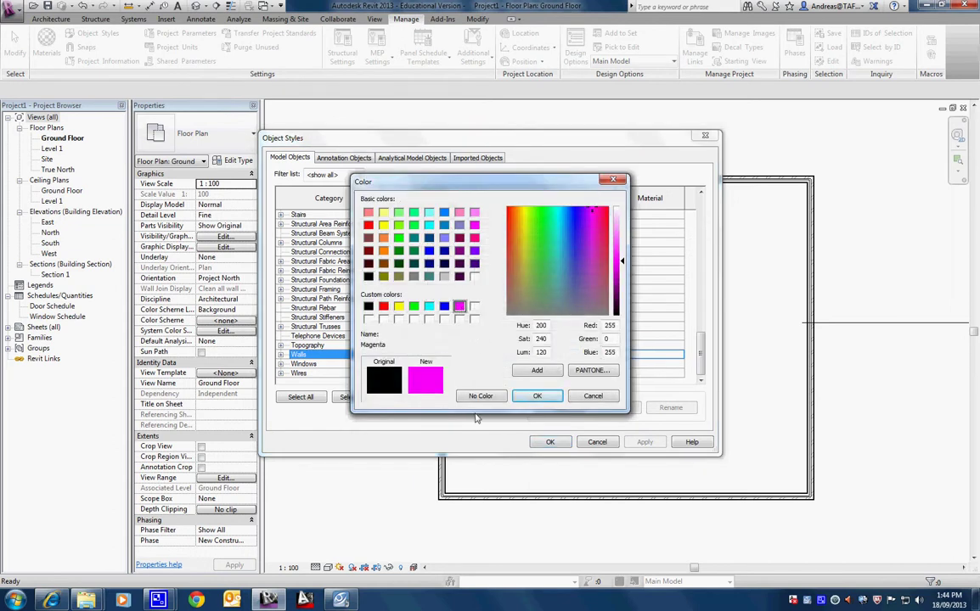
click(535, 397)
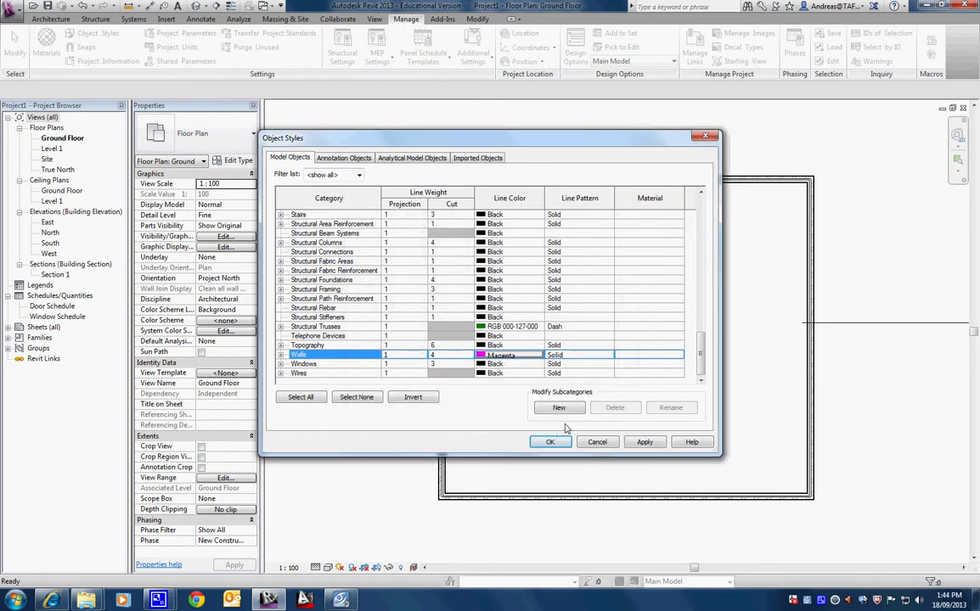
click(572, 359)
click(608, 355)
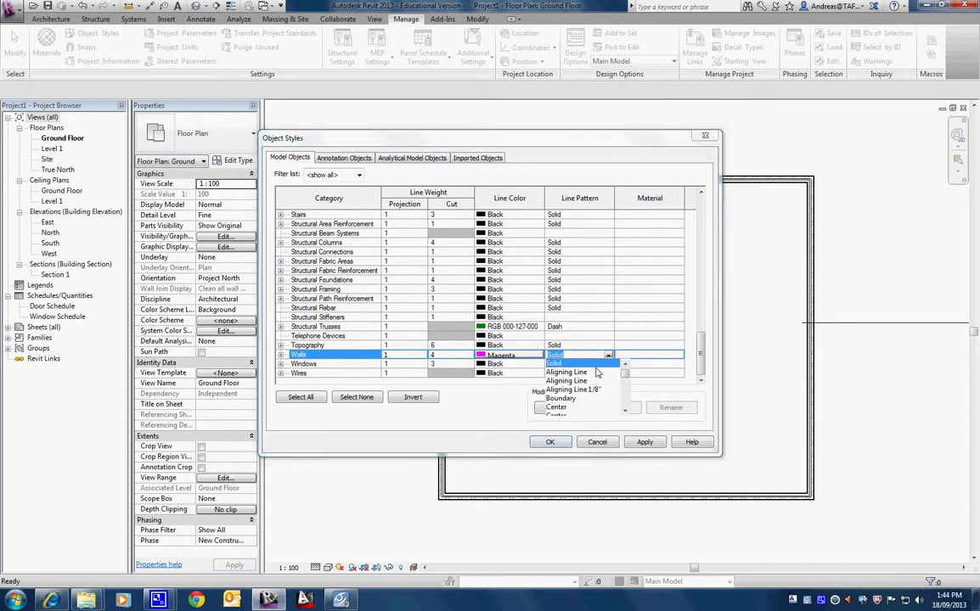
scroll(577, 384, down, 2)
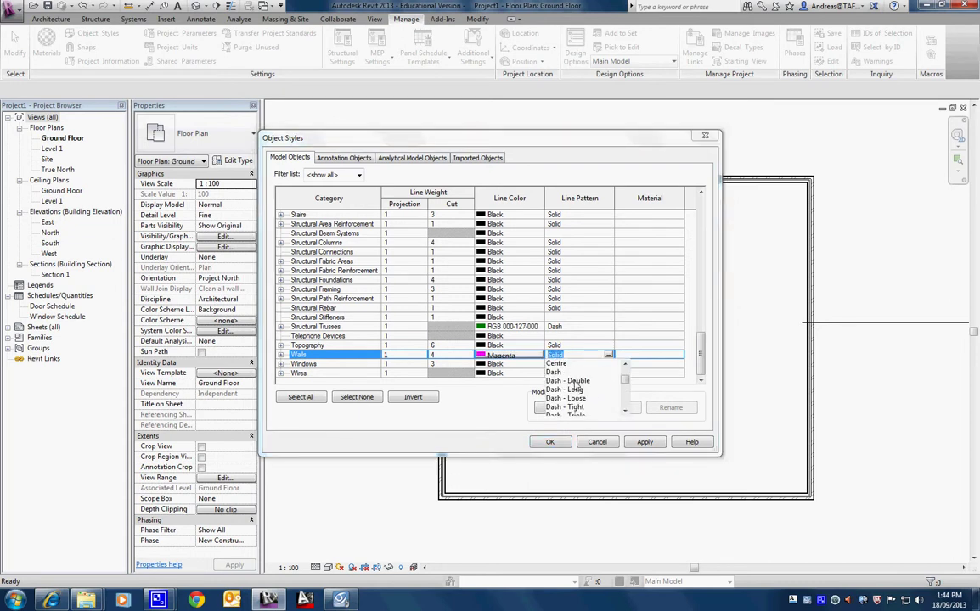
click(574, 382)
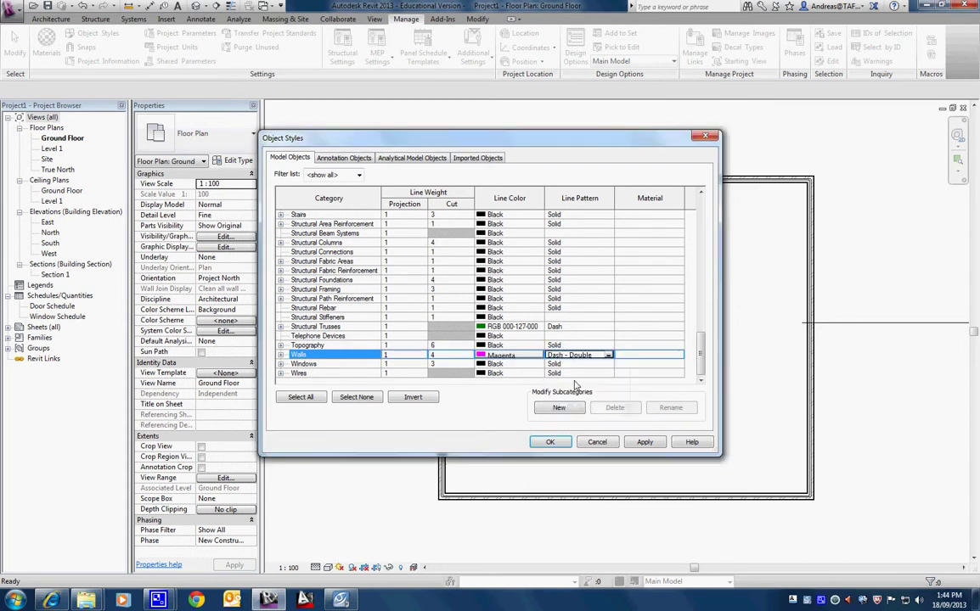
click(550, 442)
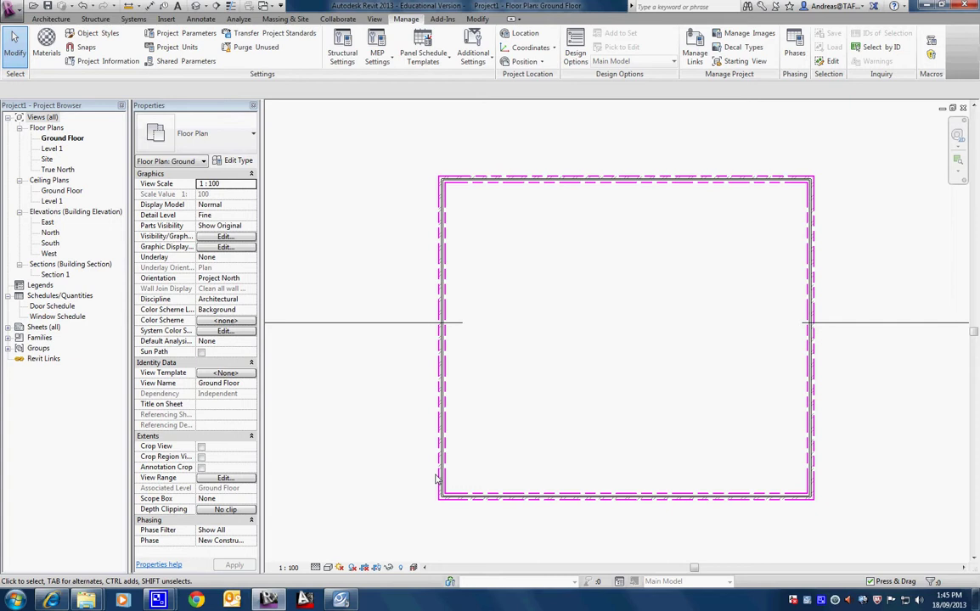
scroll(435, 480, up, 3)
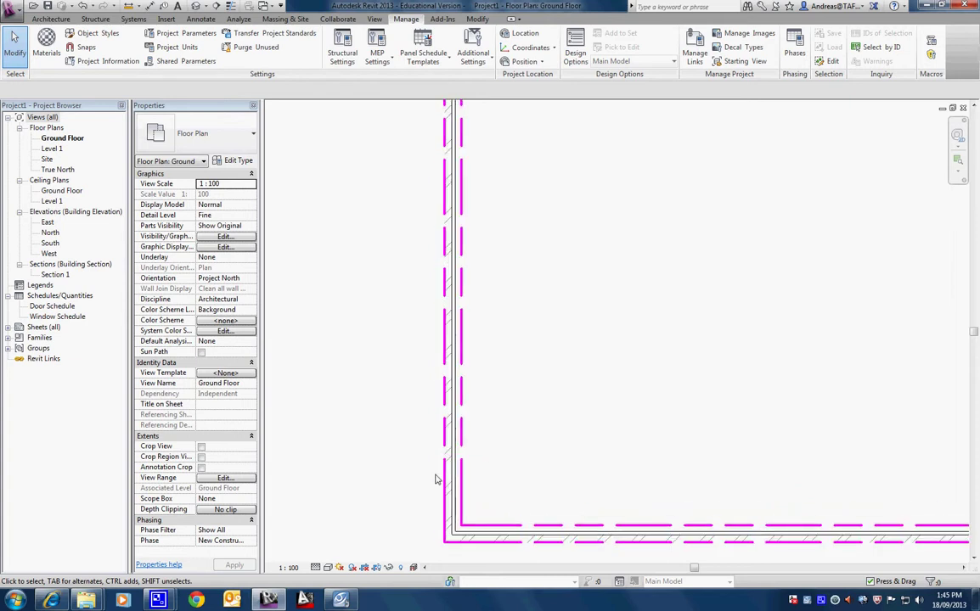
scroll(433, 491, down, 3)
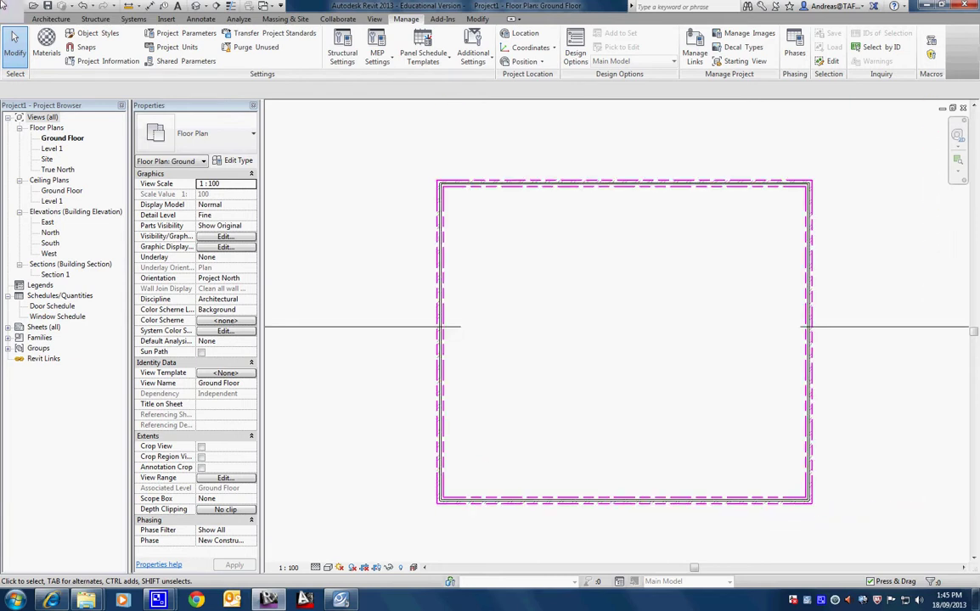
click(83, 35)
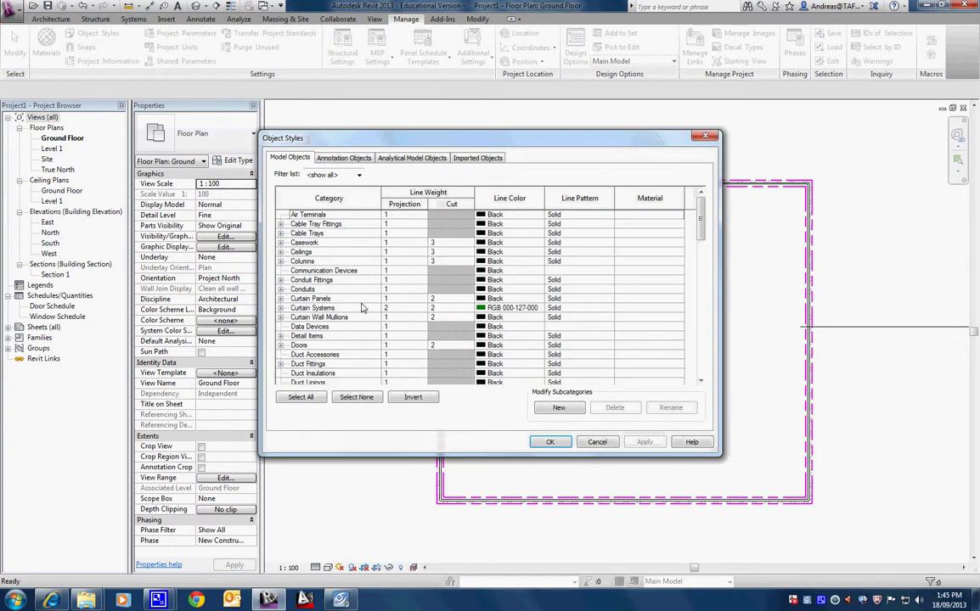
key(w)
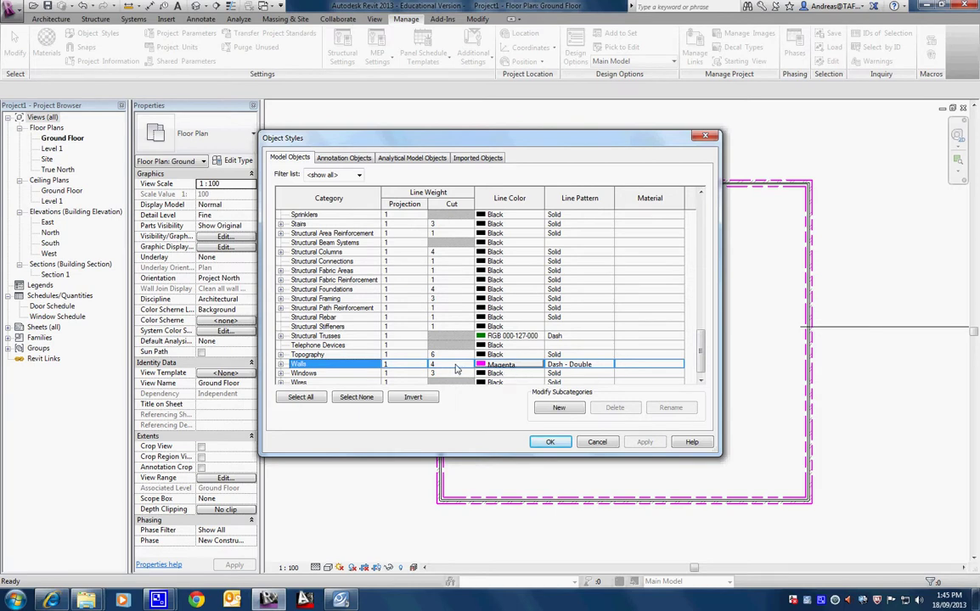
click(598, 365)
click(608, 365)
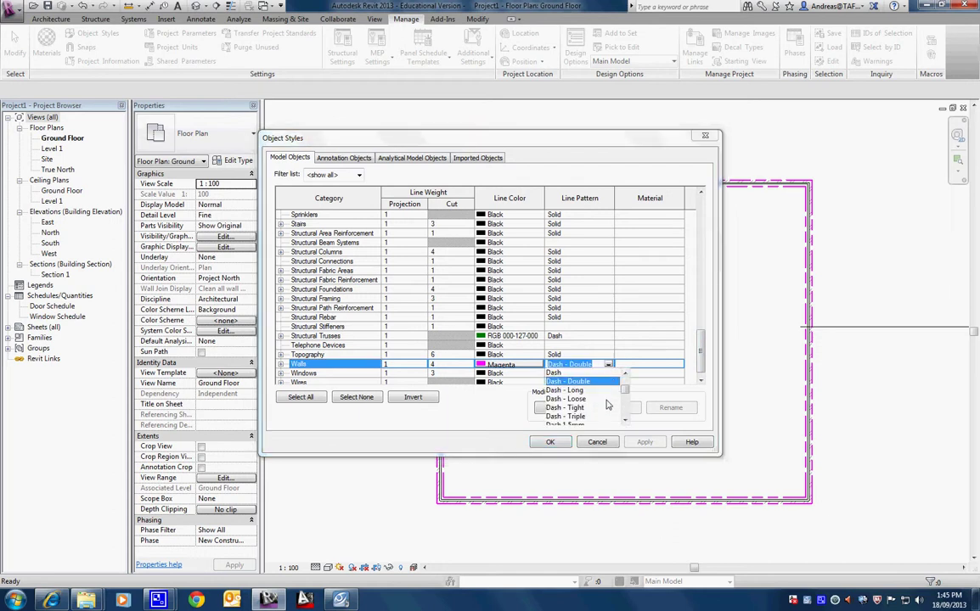
click(626, 422)
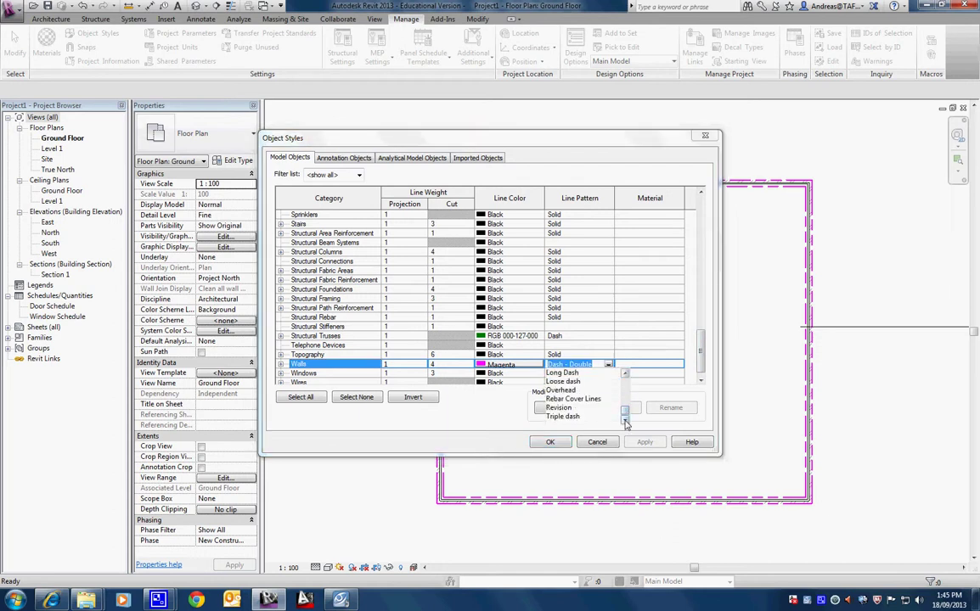
click(649, 371)
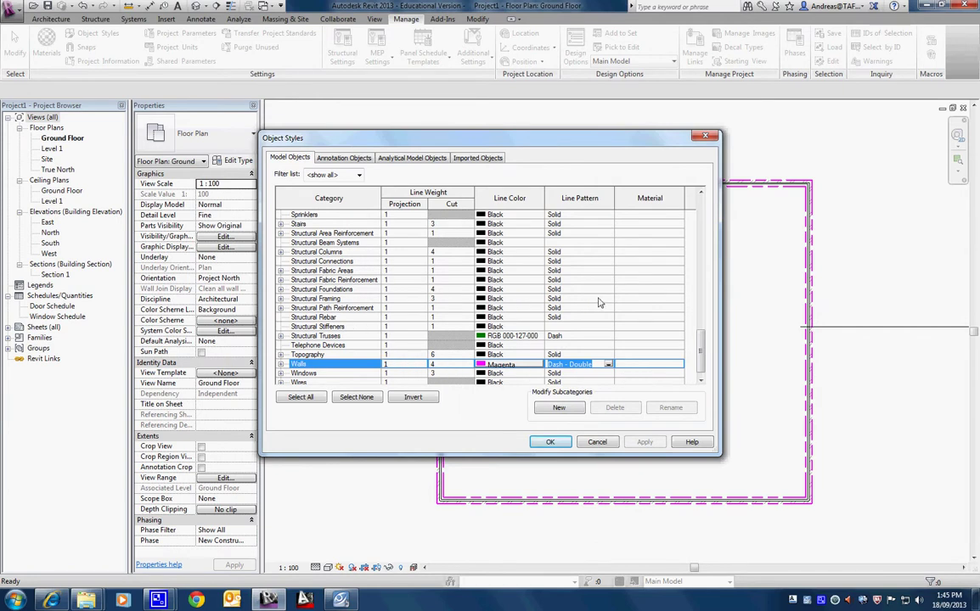
click(701, 227)
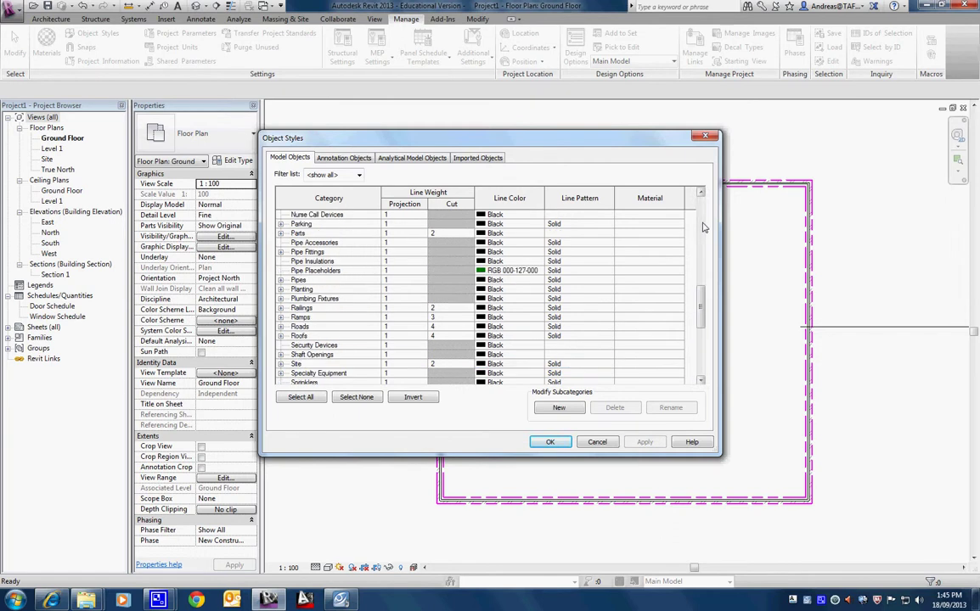
- Browse the Annotation Objects categories and select Elevation Marks
click(333, 158)
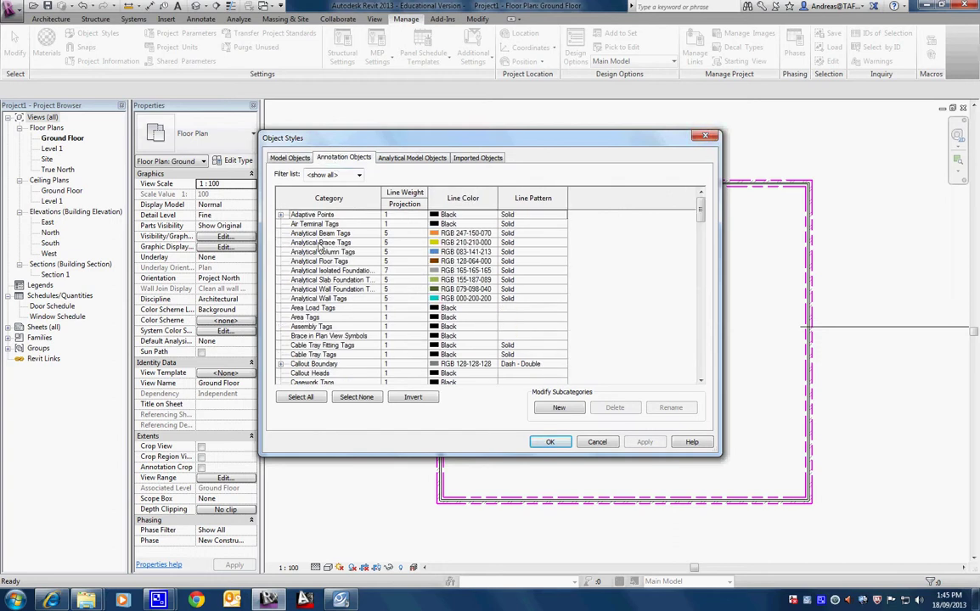
click(291, 159)
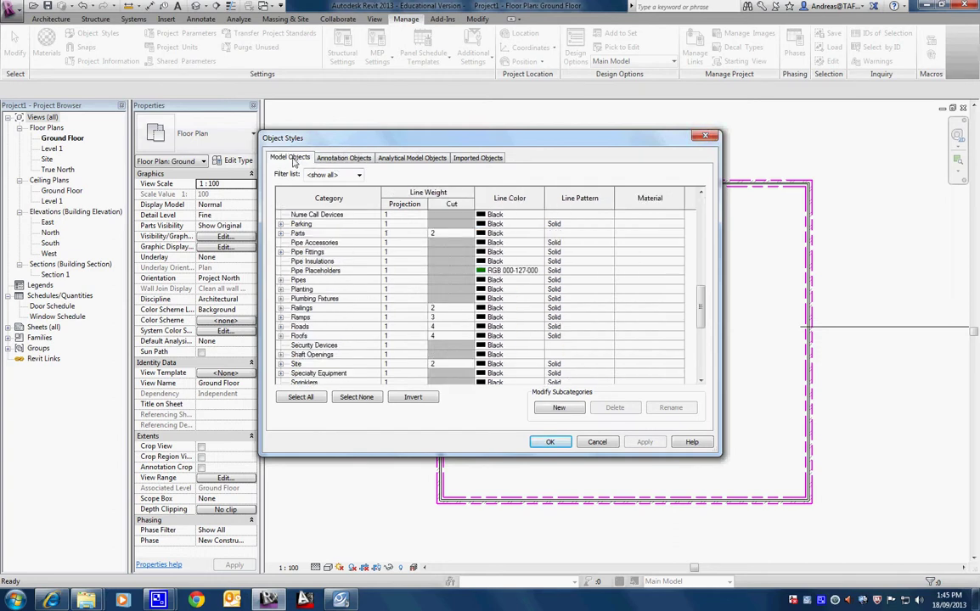
click(340, 159)
scroll(319, 314, down, 10)
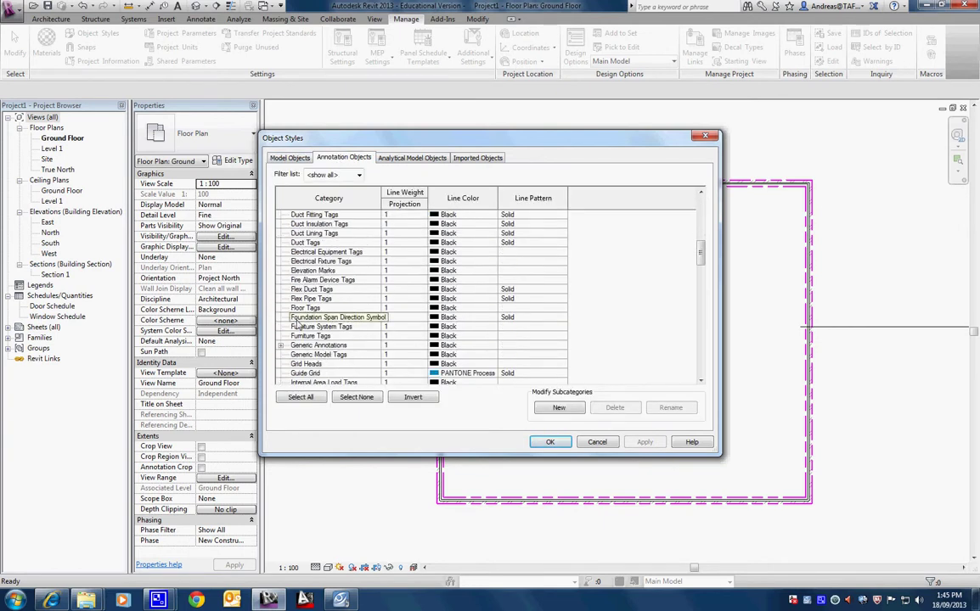
scroll(297, 327, up, 1)
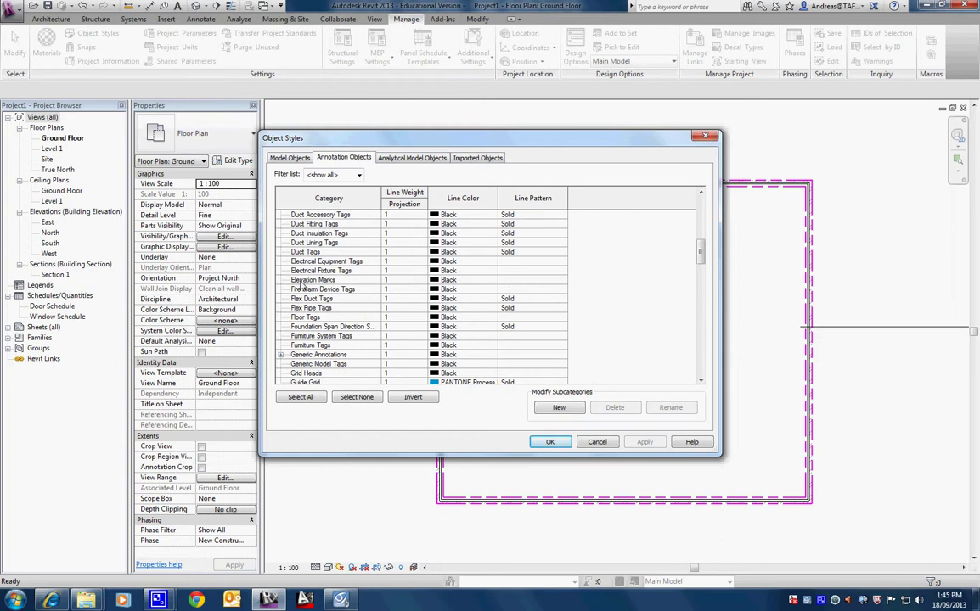
click(302, 281)
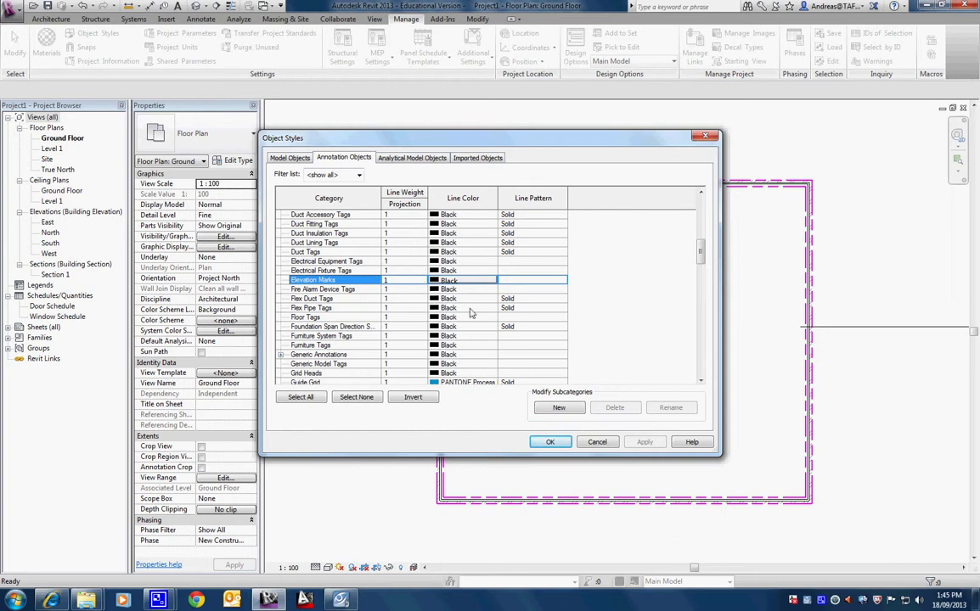
- Review the Guide Grid line colour, then cancel Object Styles without saving changes
click(480, 383)
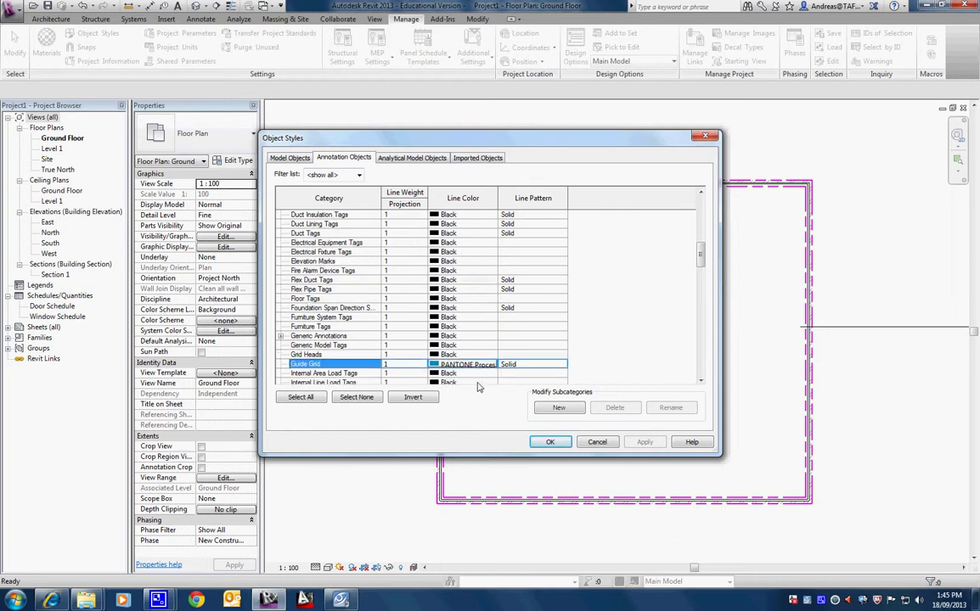
click(482, 366)
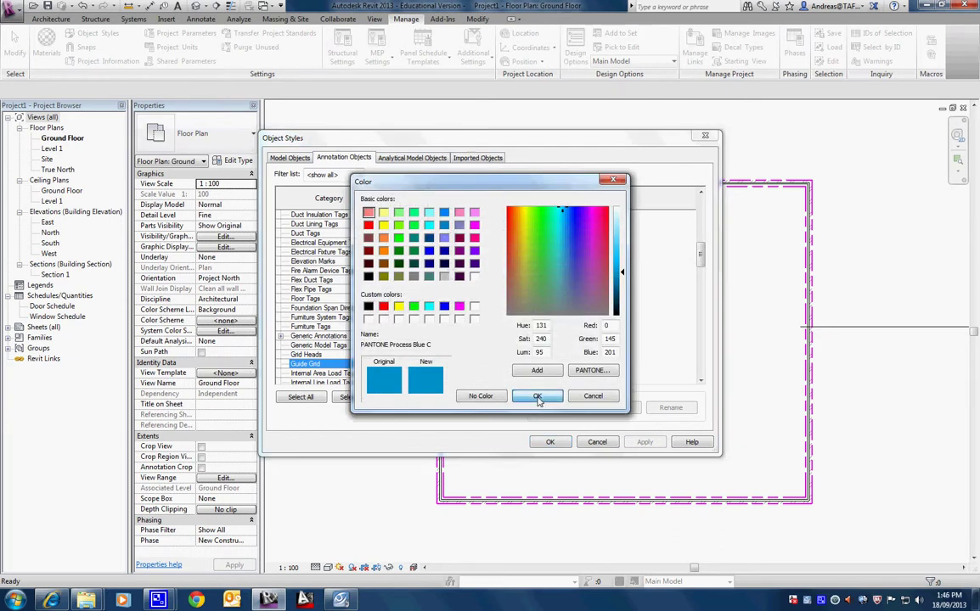
click(537, 399)
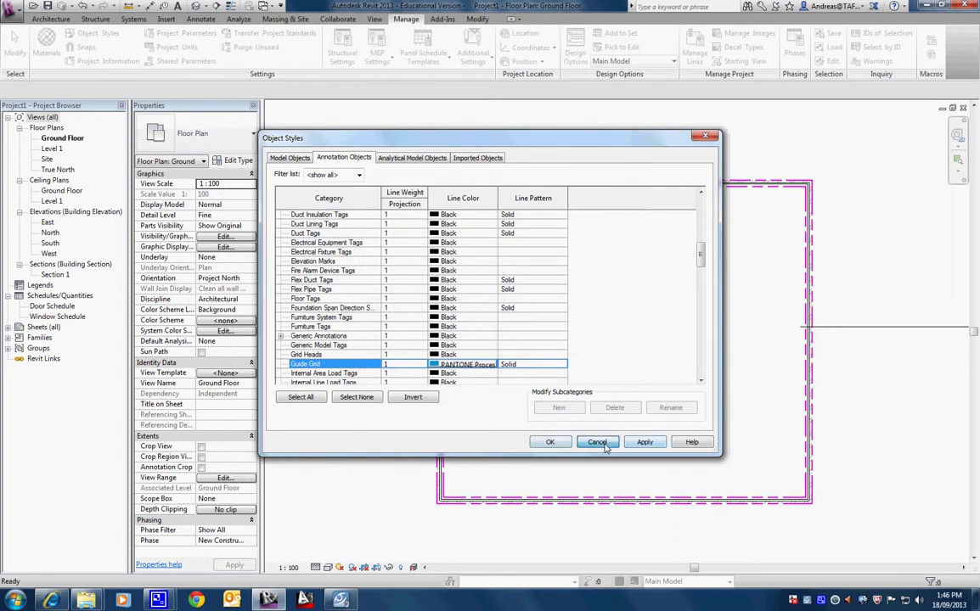
click(549, 441)
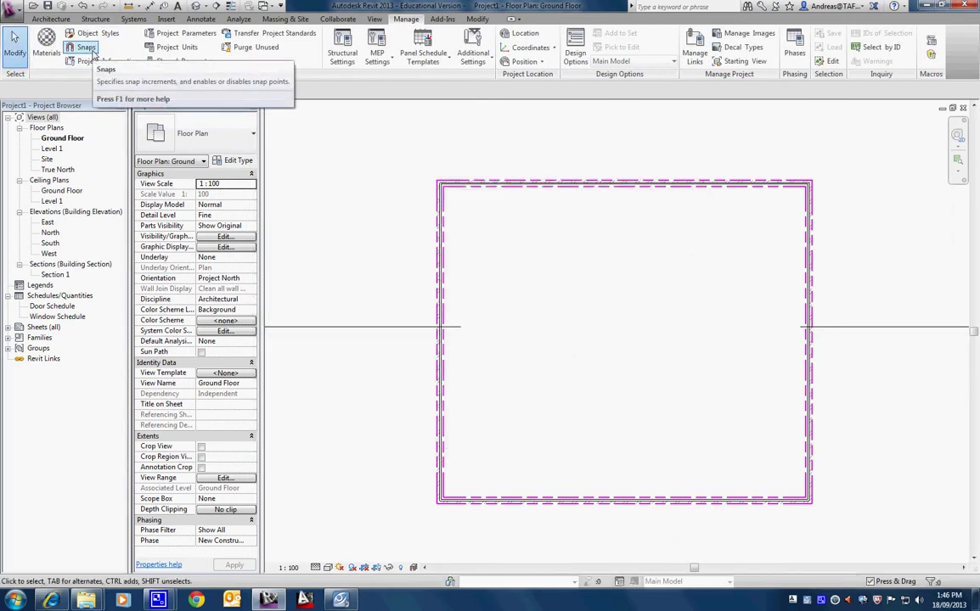
click(89, 49)
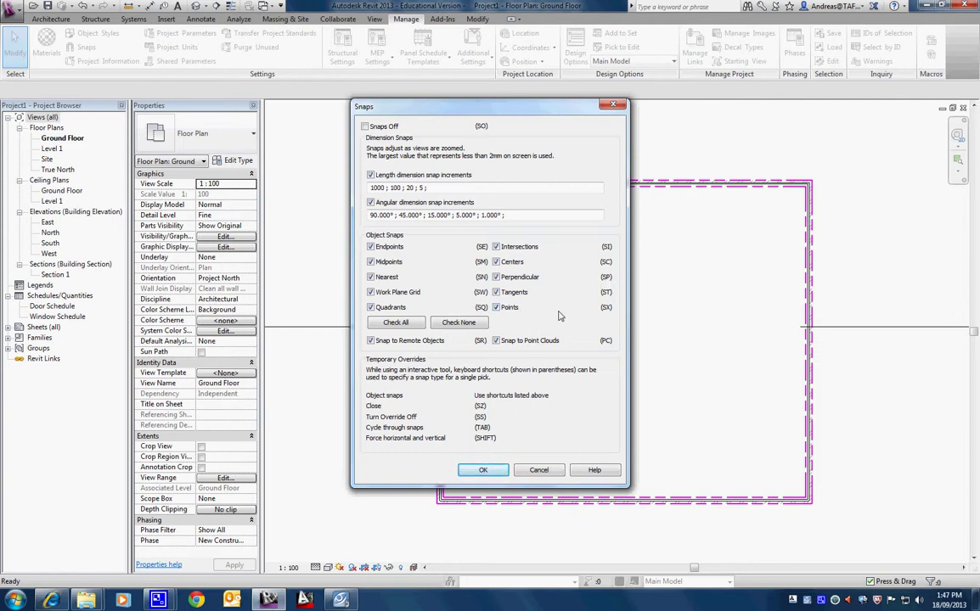
click(482, 471)
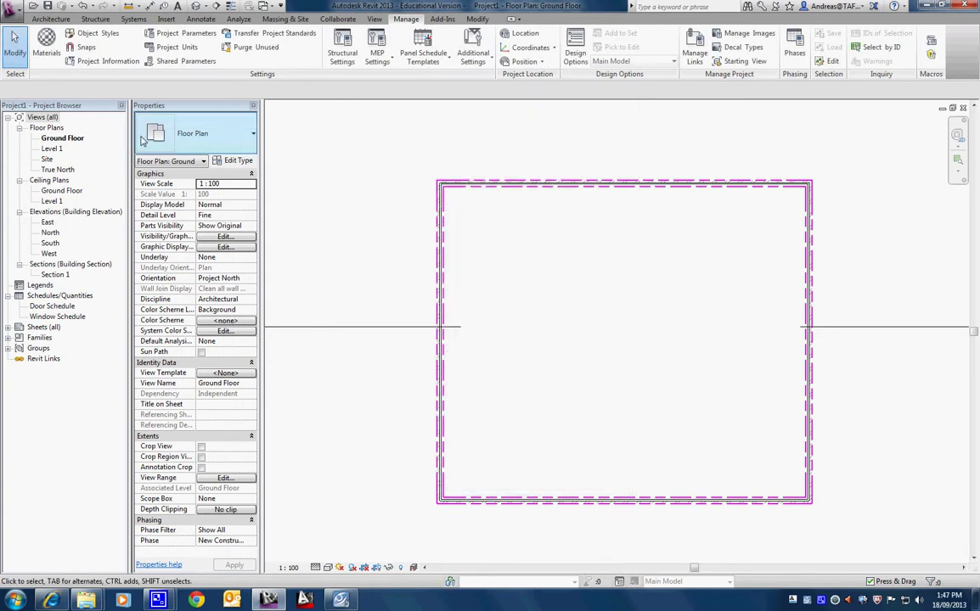
- In Project Information, enter organisation TAFE, description Regency, building H.07 and issue date 18-09-2013
click(115, 63)
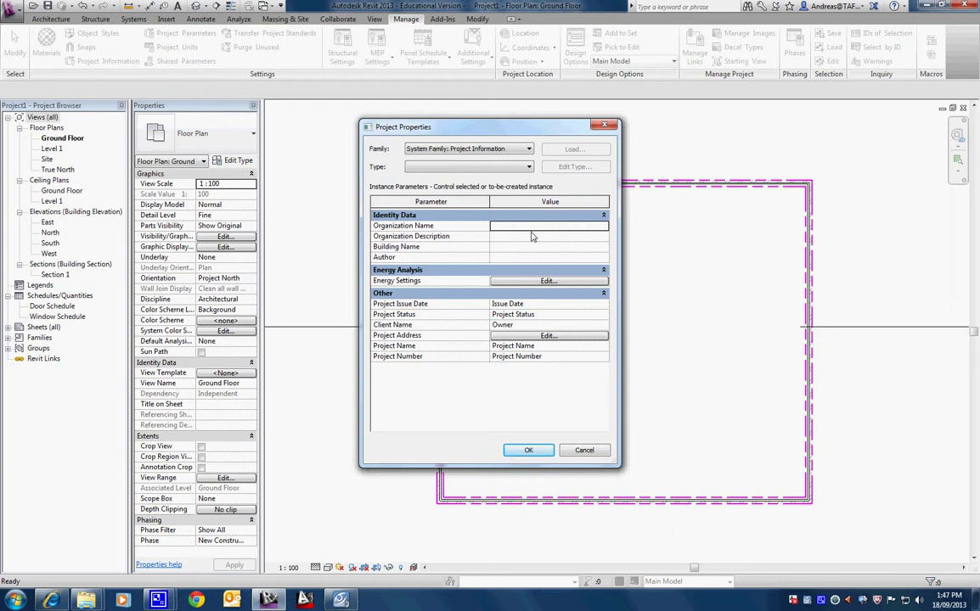
text(TAFE)
click(504, 238)
text(Regency)
click(499, 249)
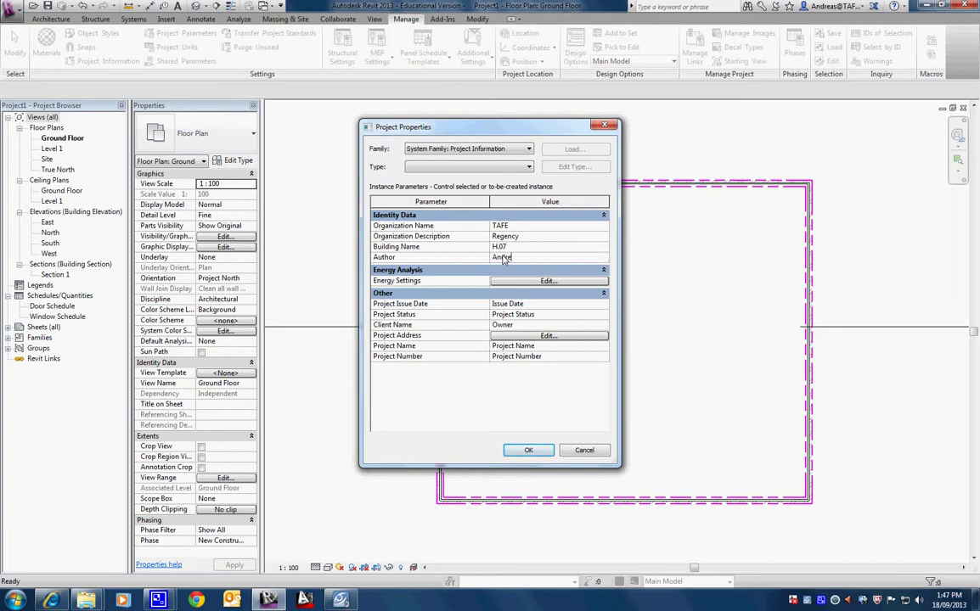
click(503, 258)
click(519, 305)
text(18-09-2013)
- Set project status to Current, client name to Hospital, and fill in the project address
click(532, 315)
key(ctrl+a)
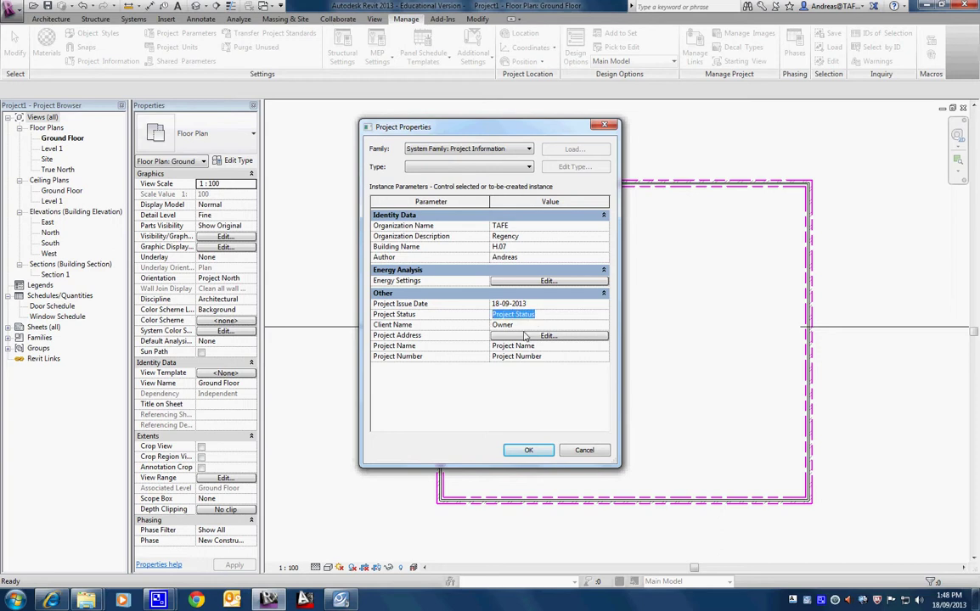
text(Current)
key(Tab)
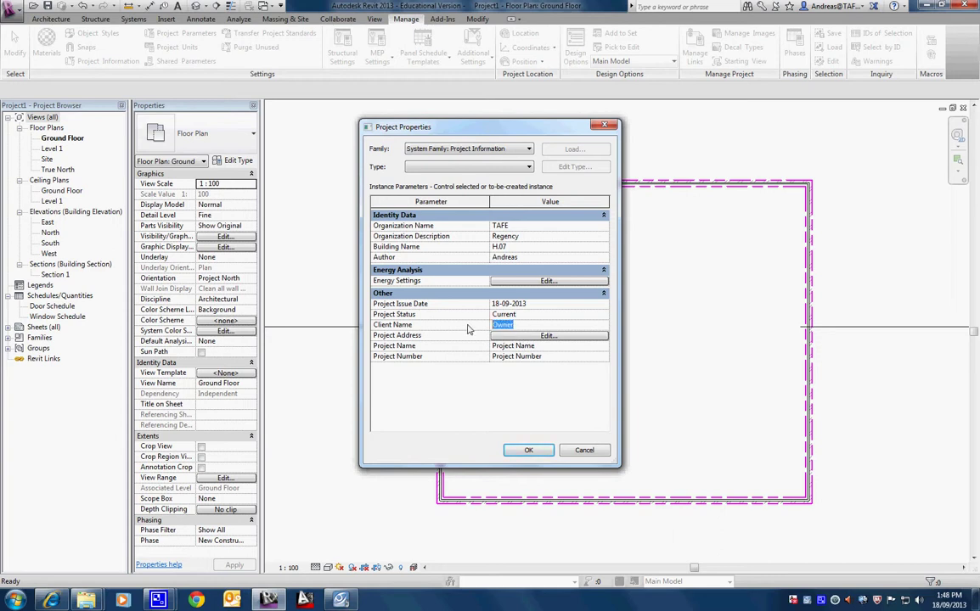
text(Hospital)
click(544, 336)
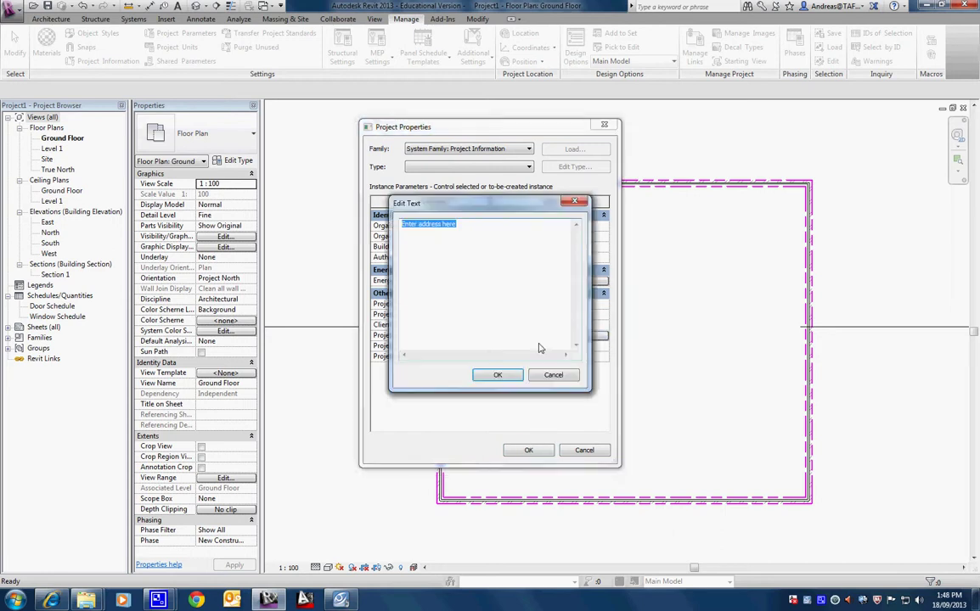
text(123 Street Road)
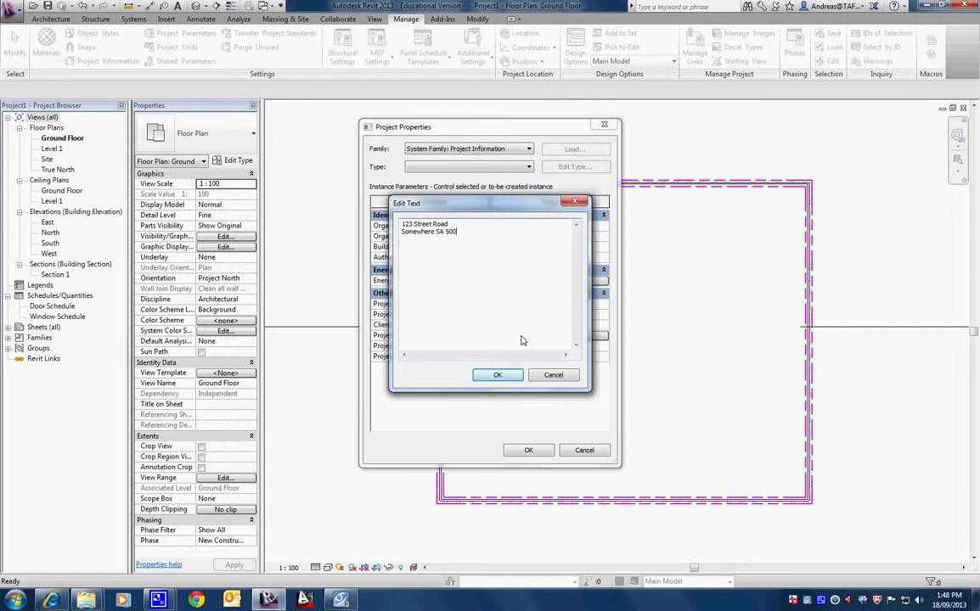
click(497, 375)
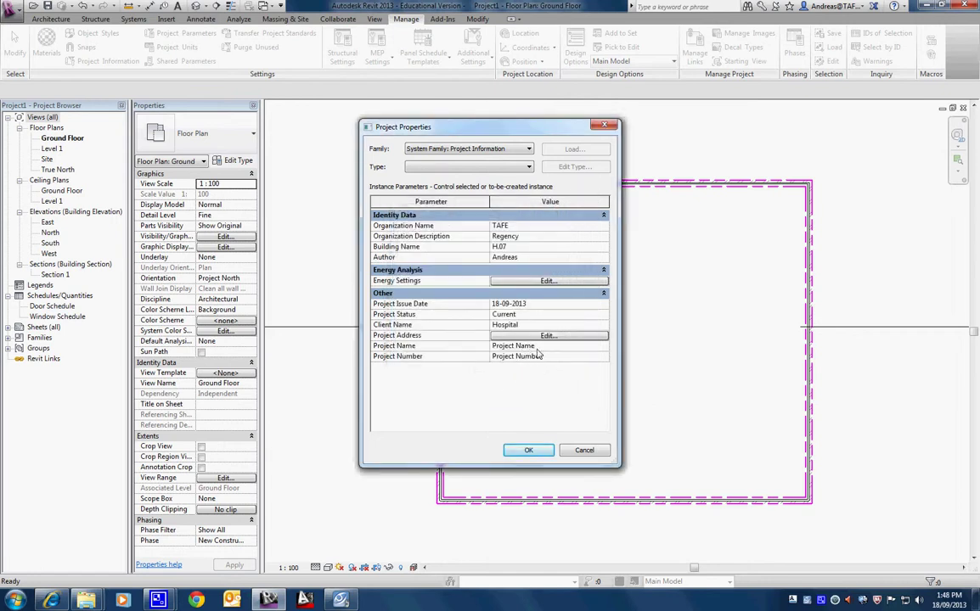
- Set the project name to My Client, enter the project number, and confirm
drag(536, 345, 493, 347)
text(My Client)
key(Tab)
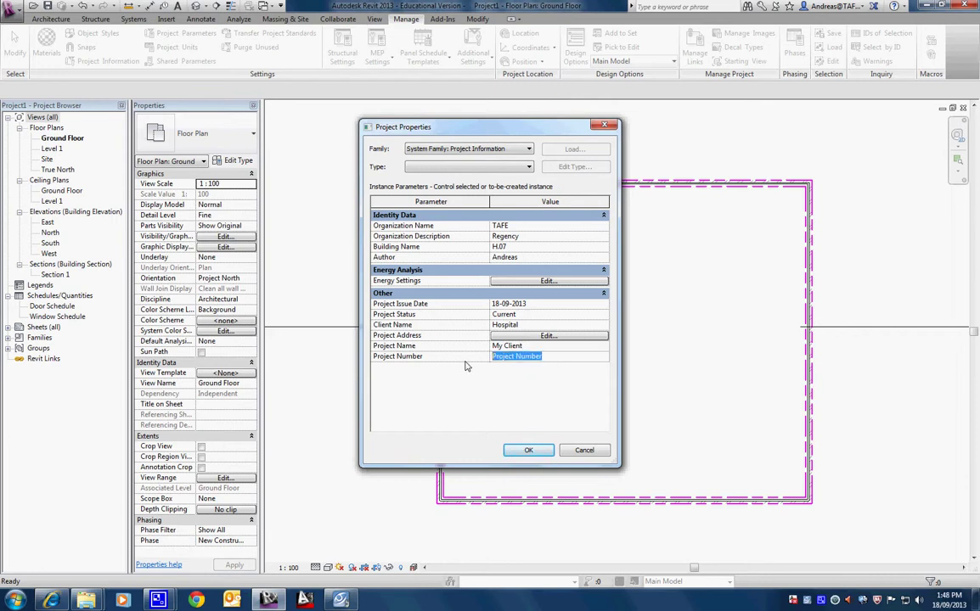
text(A012345)
click(524, 451)
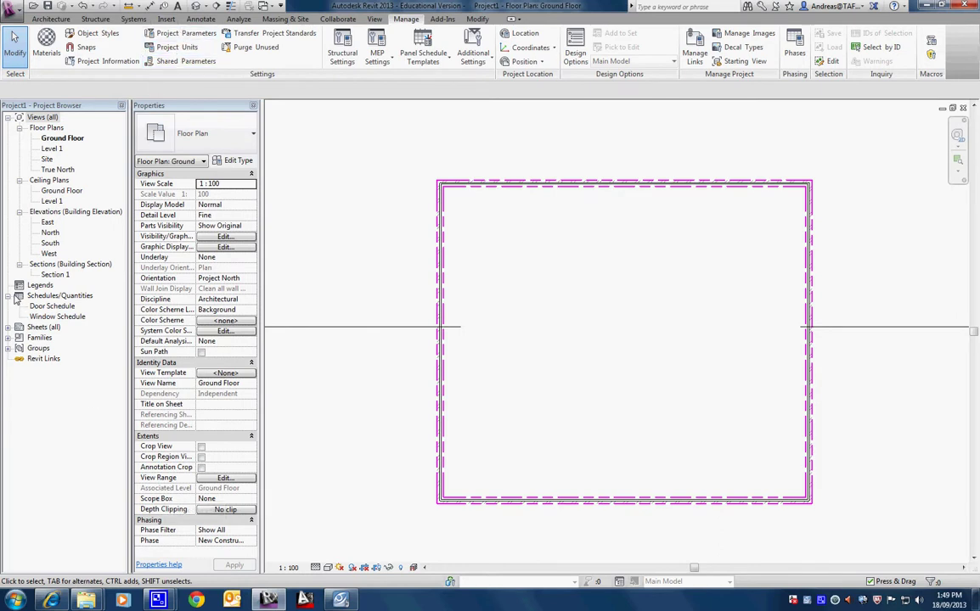
- Open sheet A101 and zoom in on its title block
click(8, 326)
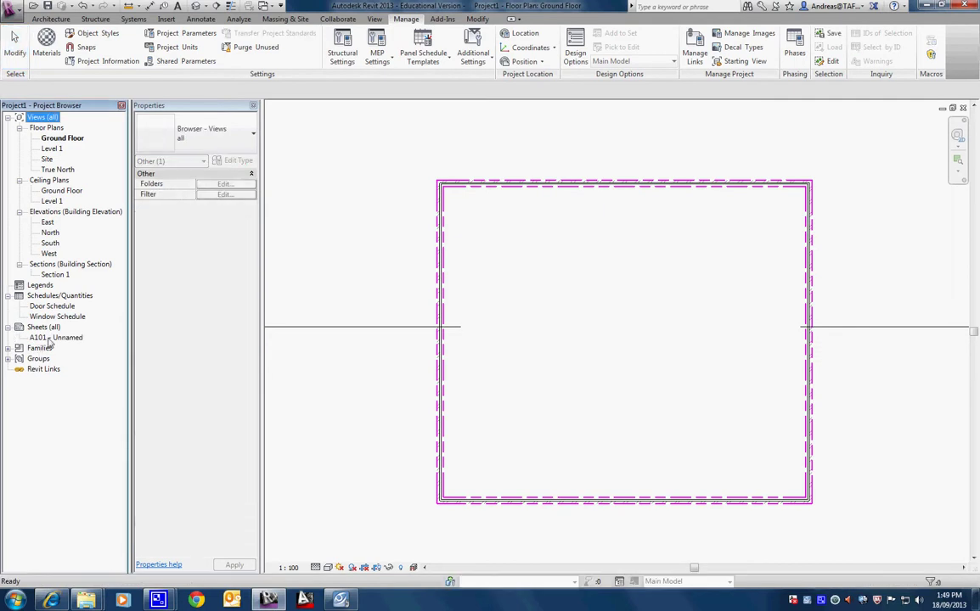
double_click(51, 338)
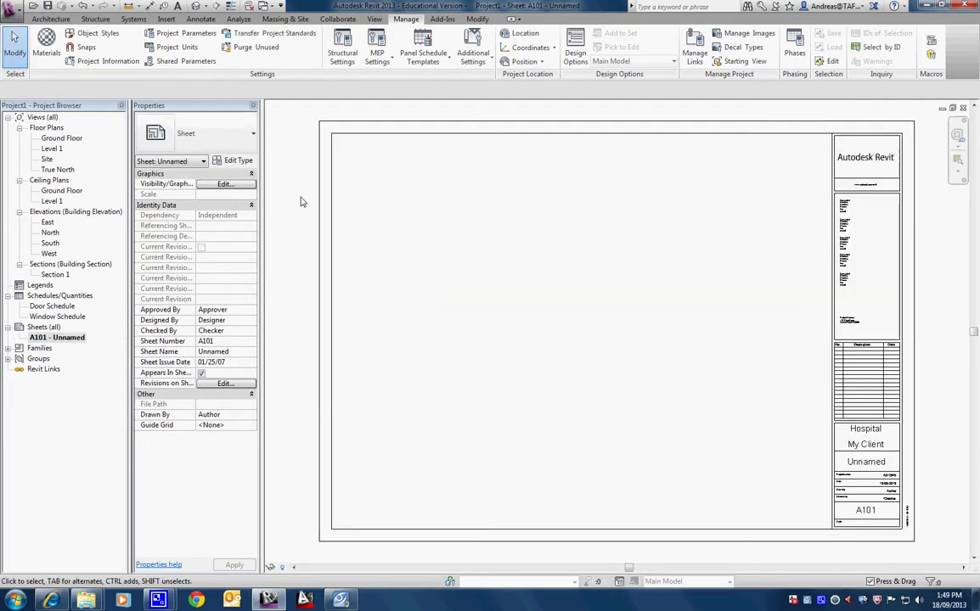
scroll(900, 520, up, 4)
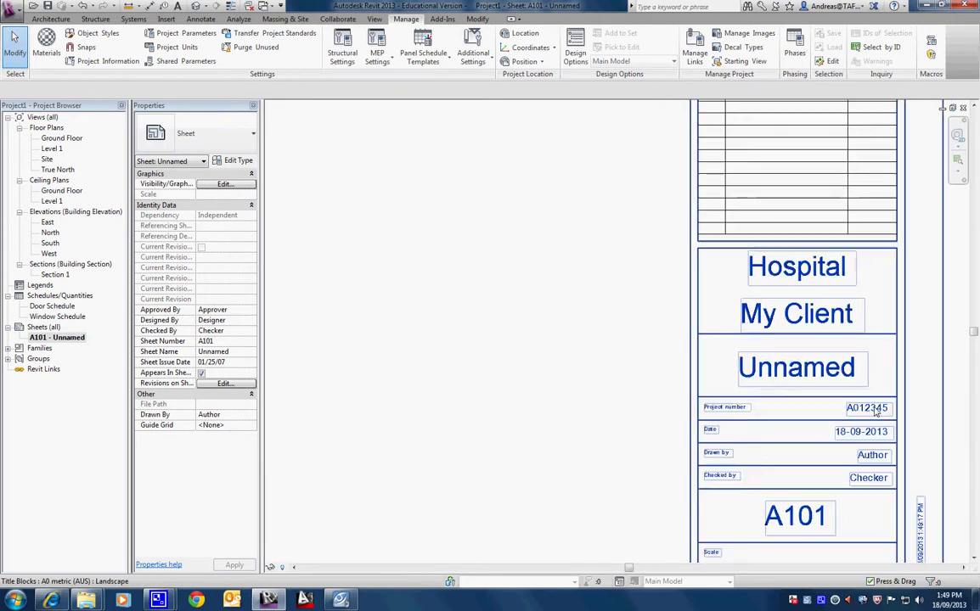
scroll(815, 338, up, 2)
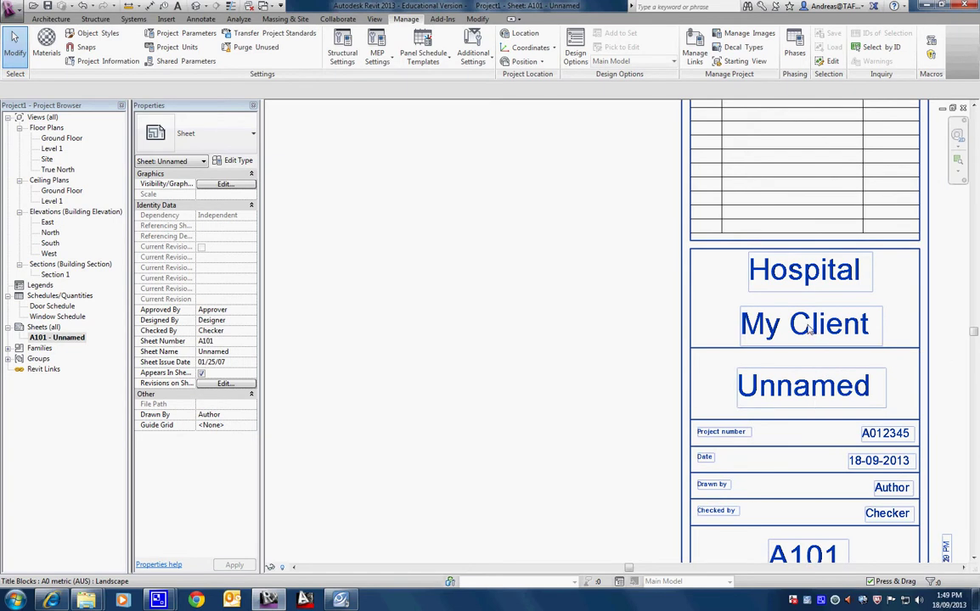
scroll(813, 321, down, 4)
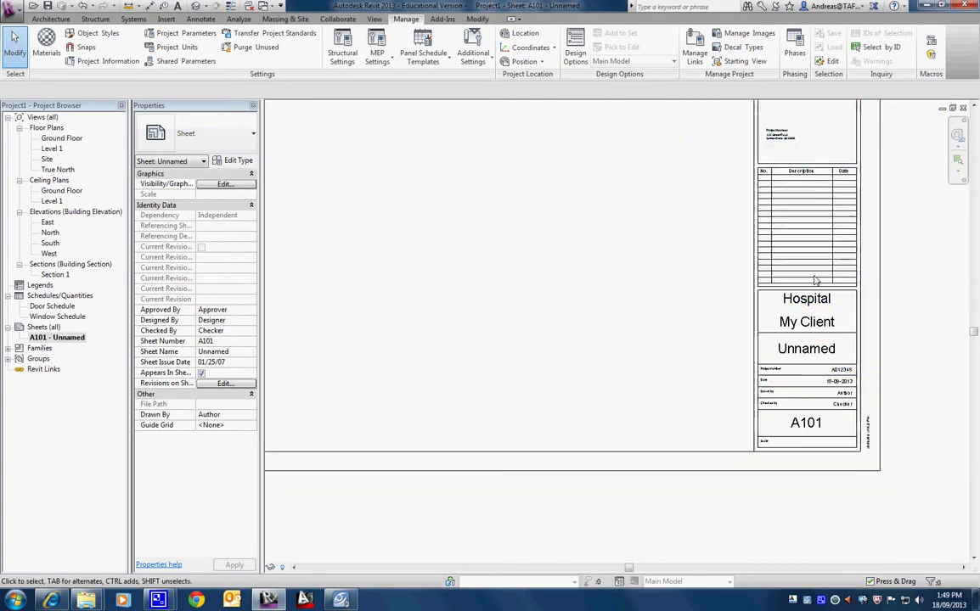
scroll(726, 335, up, 8)
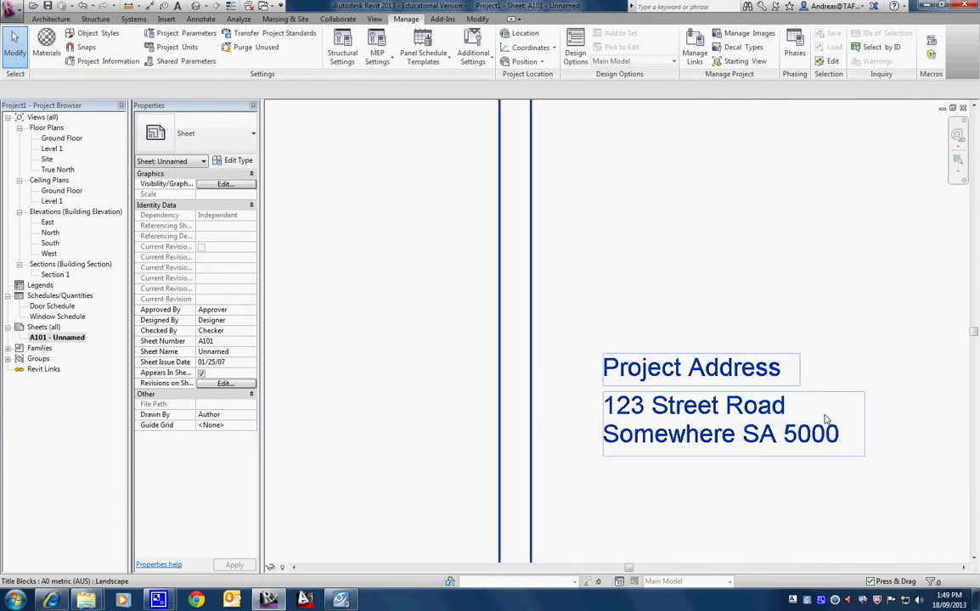
scroll(825, 424, down, 6)
scroll(802, 408, down, 8)
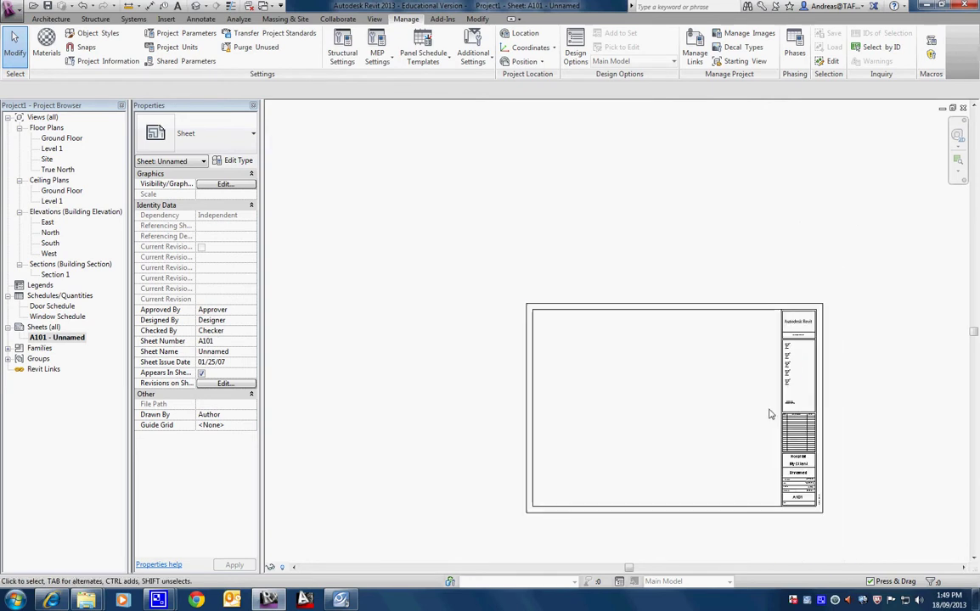
scroll(752, 406, up, 4)
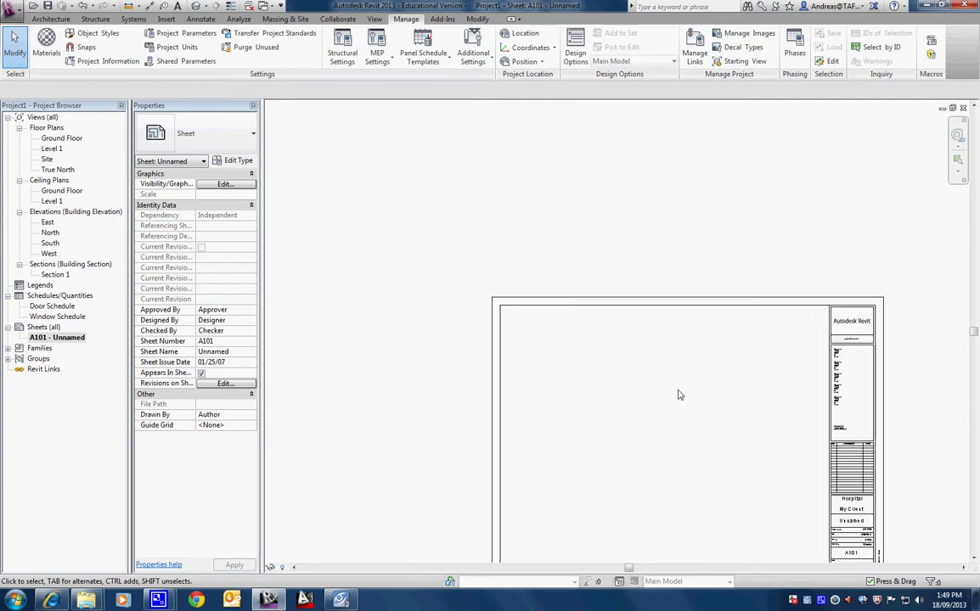
middle_drag(646, 358, 570, 309)
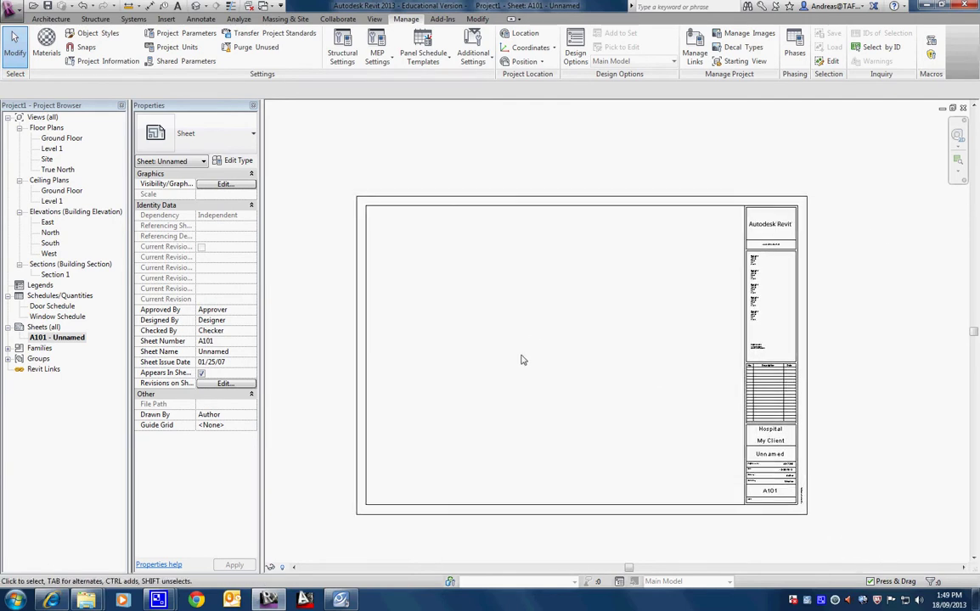
scroll(775, 459, up, 3)
- Rename the sheet to 'ddfgdfgdfgdf' in the title block
click(772, 457)
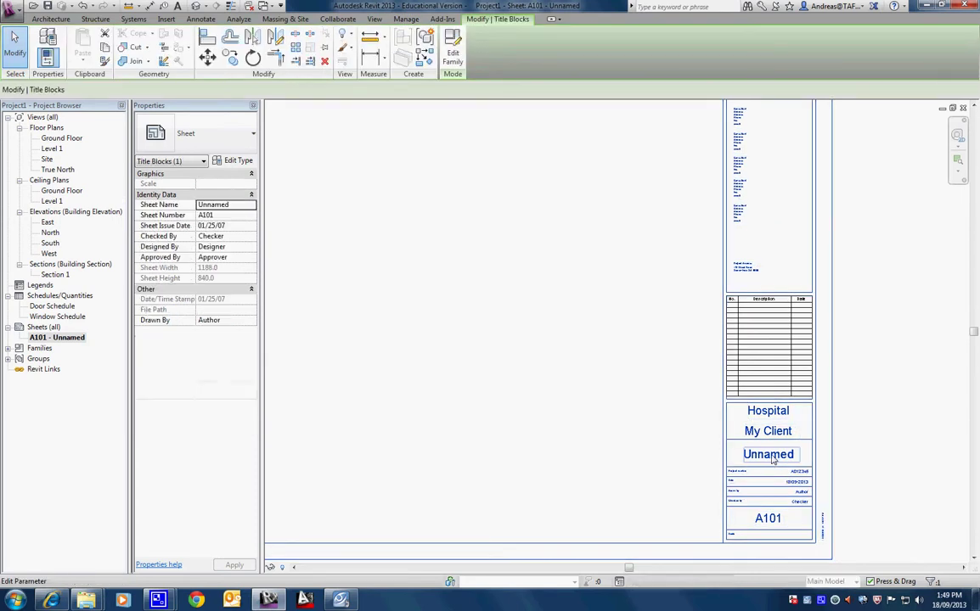
click(773, 457)
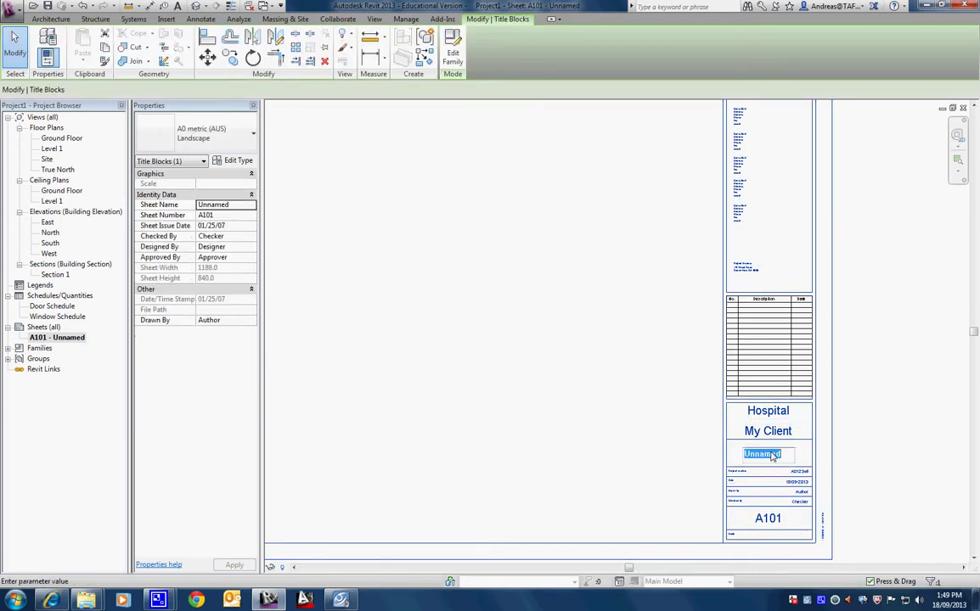
text(ddfgdfgdfgdf)
click(847, 480)
scroll(794, 510, up, 1)
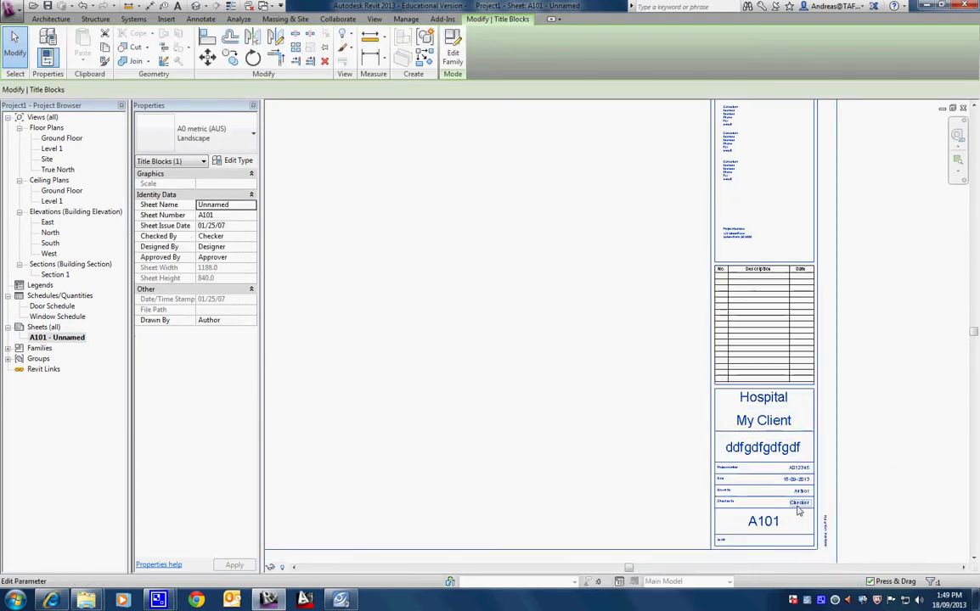
scroll(799, 510, up, 2)
- Set the title block's Drawn By value to 'ere' and deselect the title block
click(800, 479)
text(ere)
click(888, 480)
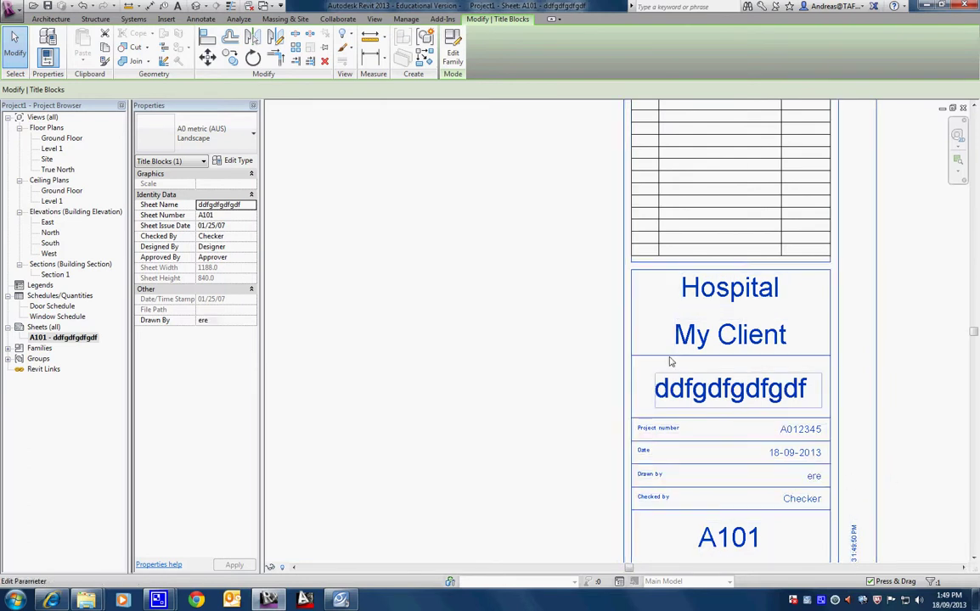
scroll(631, 335, down, 1)
scroll(342, 247, down, 5)
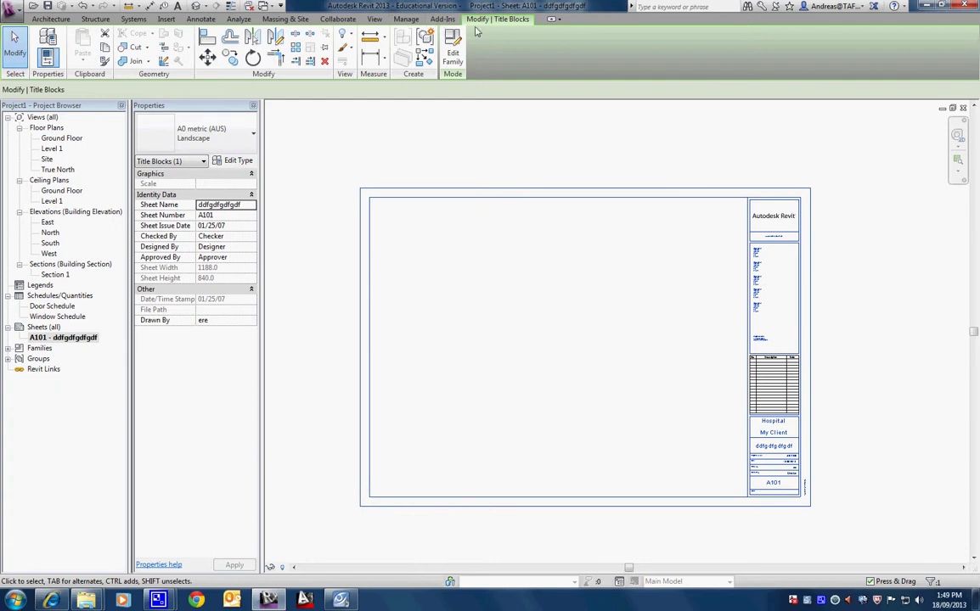
click(472, 111)
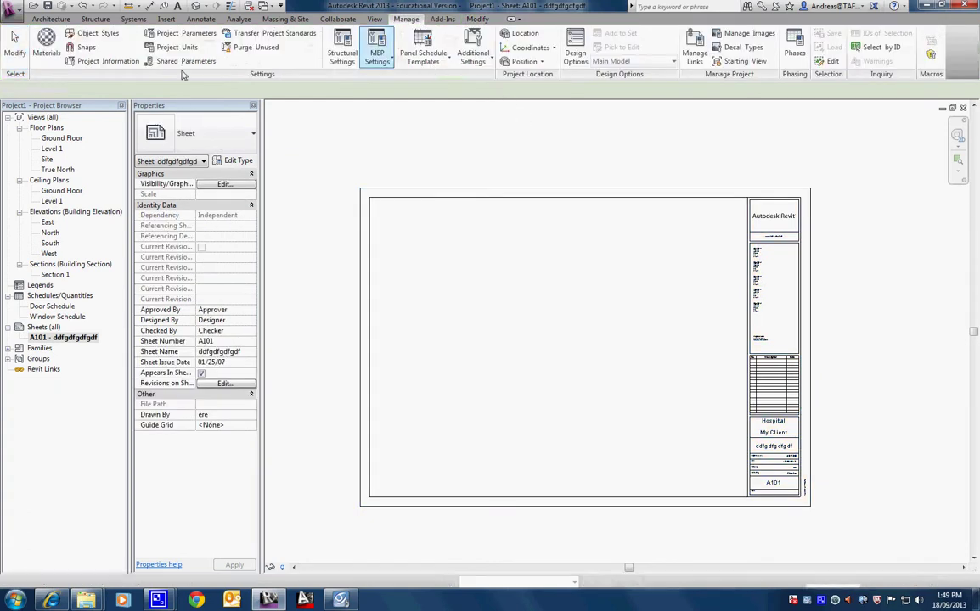
- Return to the Ground Floor plan and look over Project and Shared Parameters, closing both unchanged
double_click(60, 138)
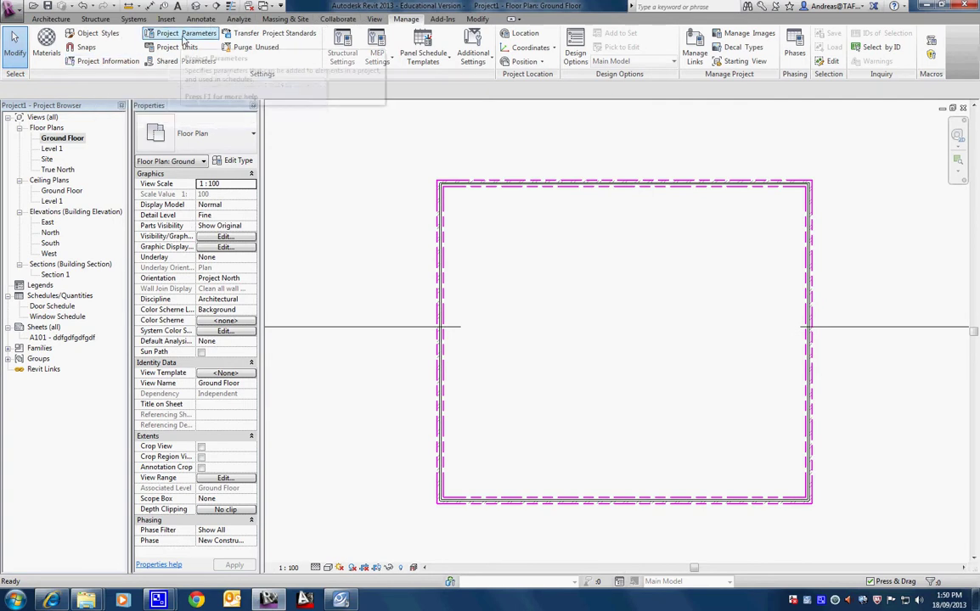
click(182, 36)
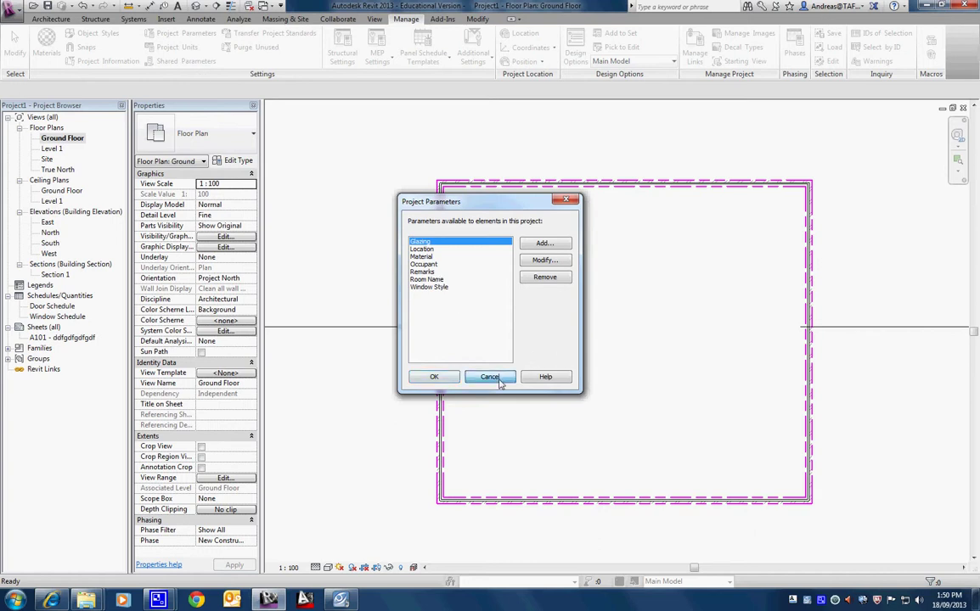
click(500, 381)
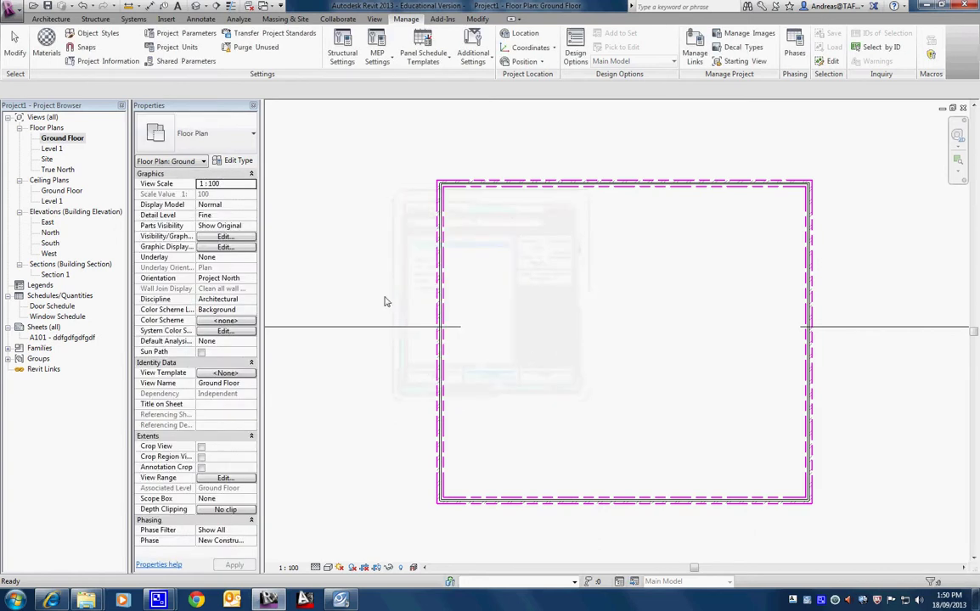
click(183, 61)
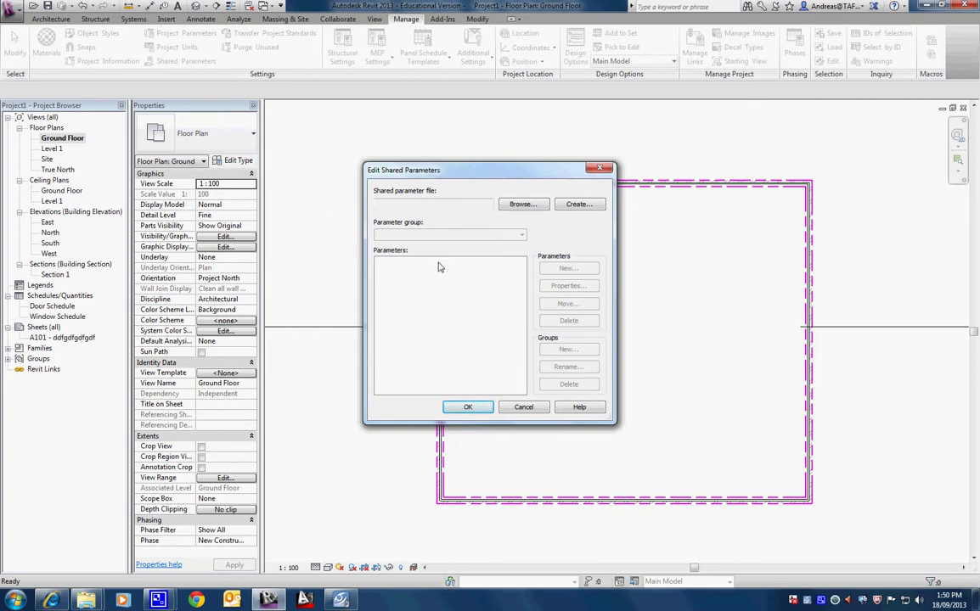
key(Escape)
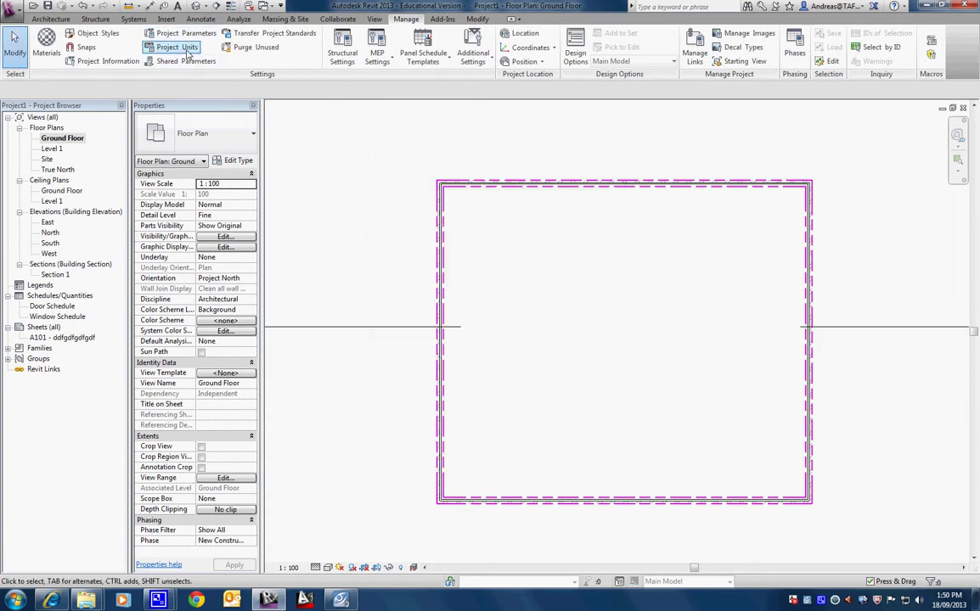
click(178, 47)
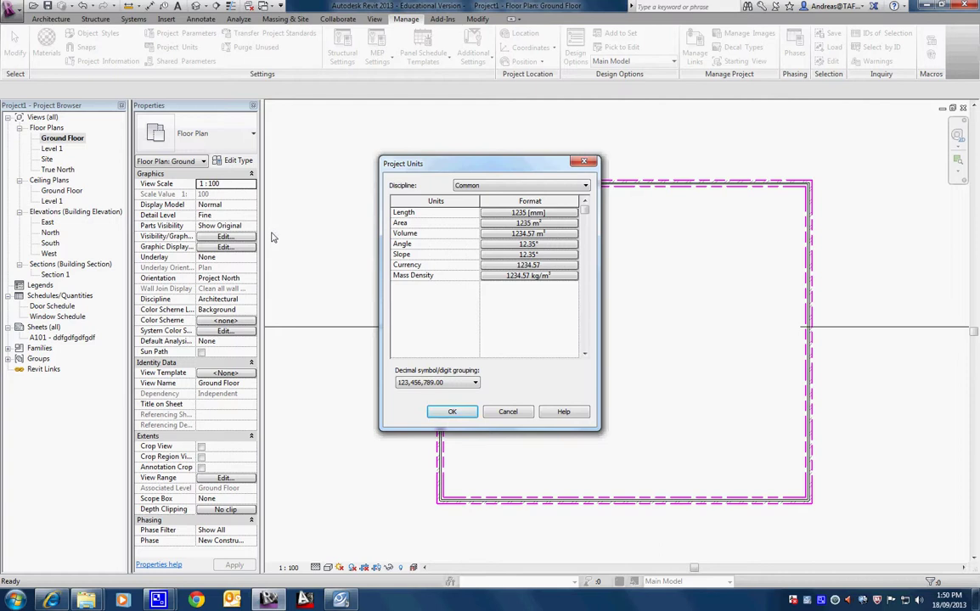
click(565, 213)
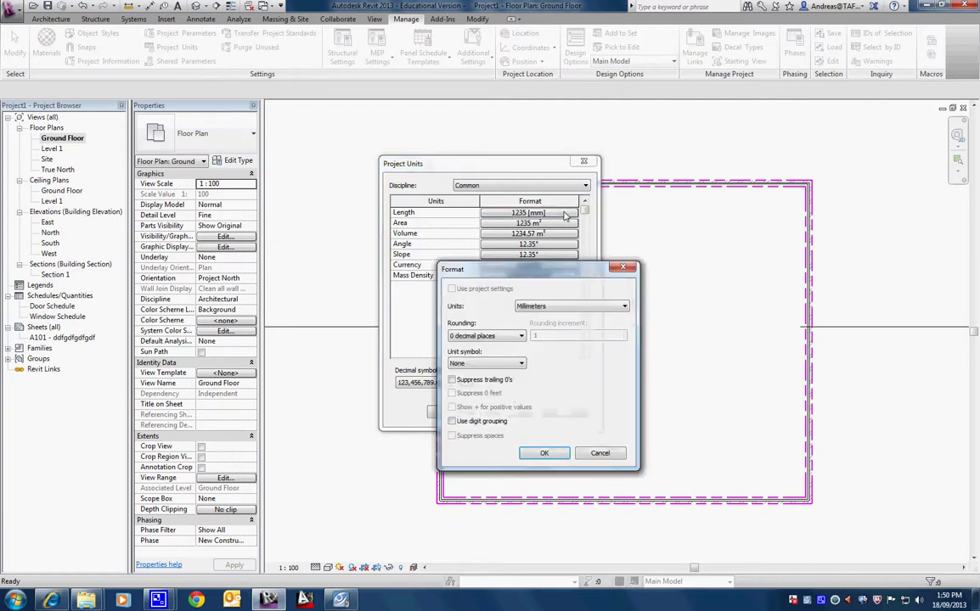
click(560, 308)
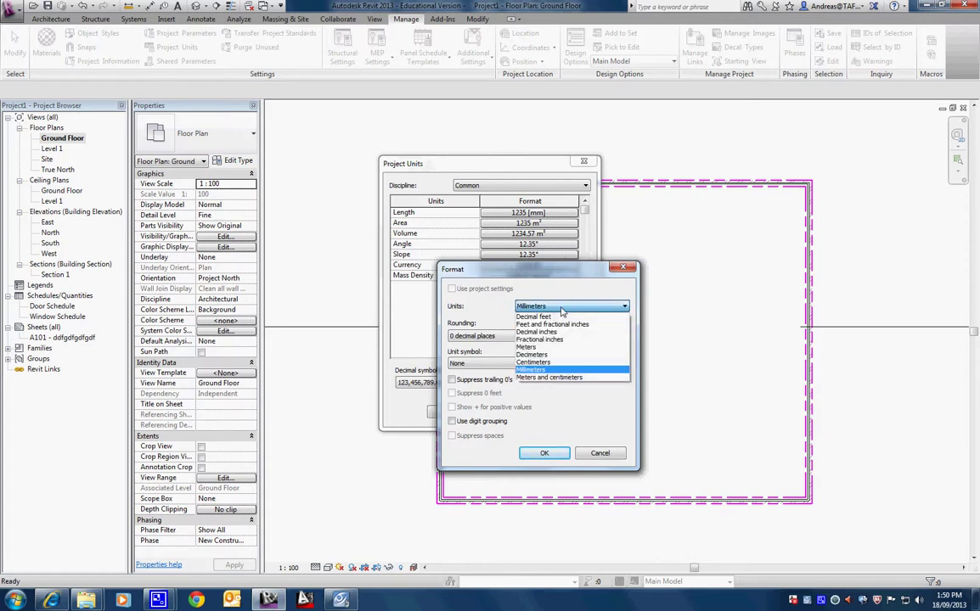
click(560, 309)
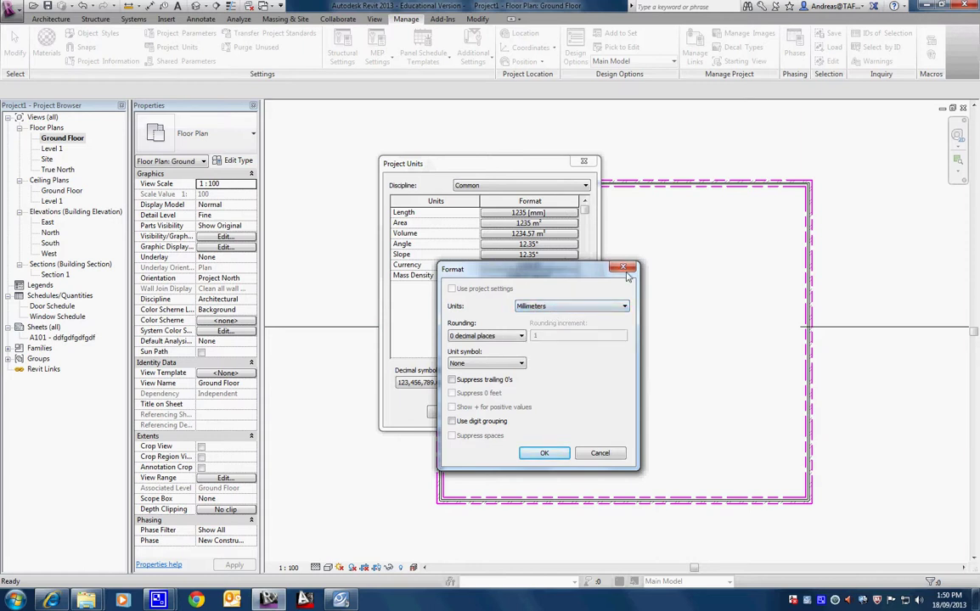
click(507, 336)
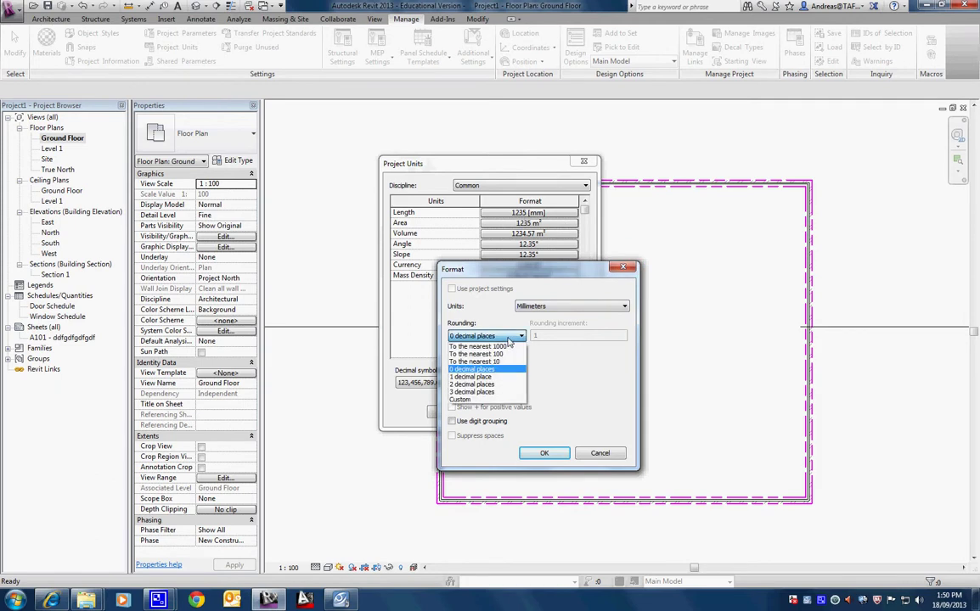
click(629, 270)
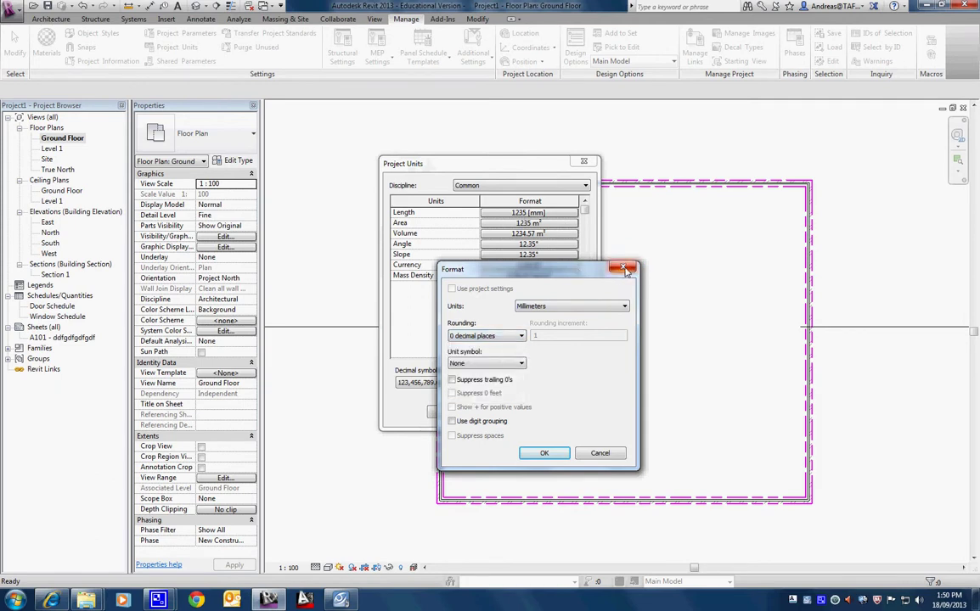
key(Escape)
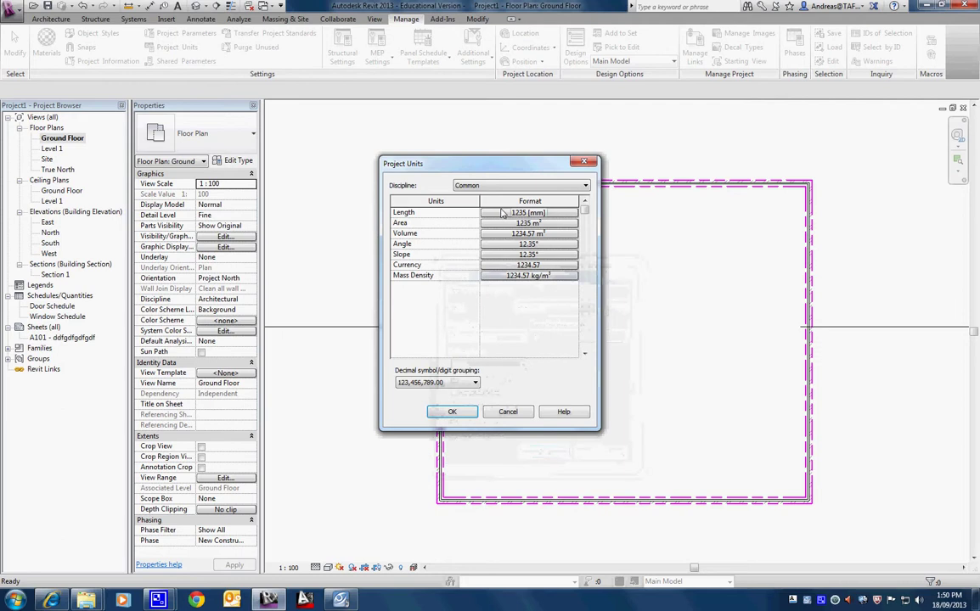
click(474, 383)
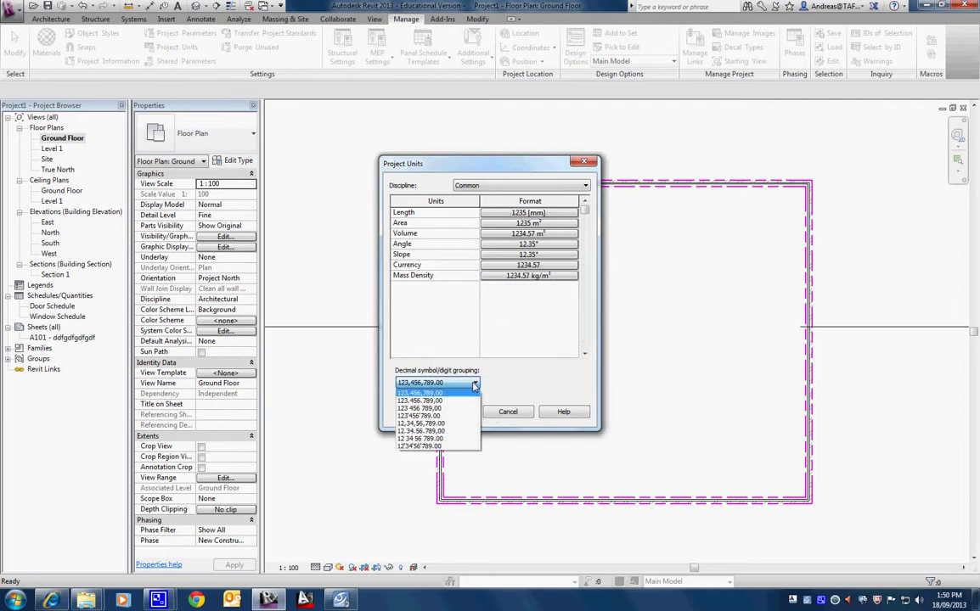
click(475, 384)
click(453, 411)
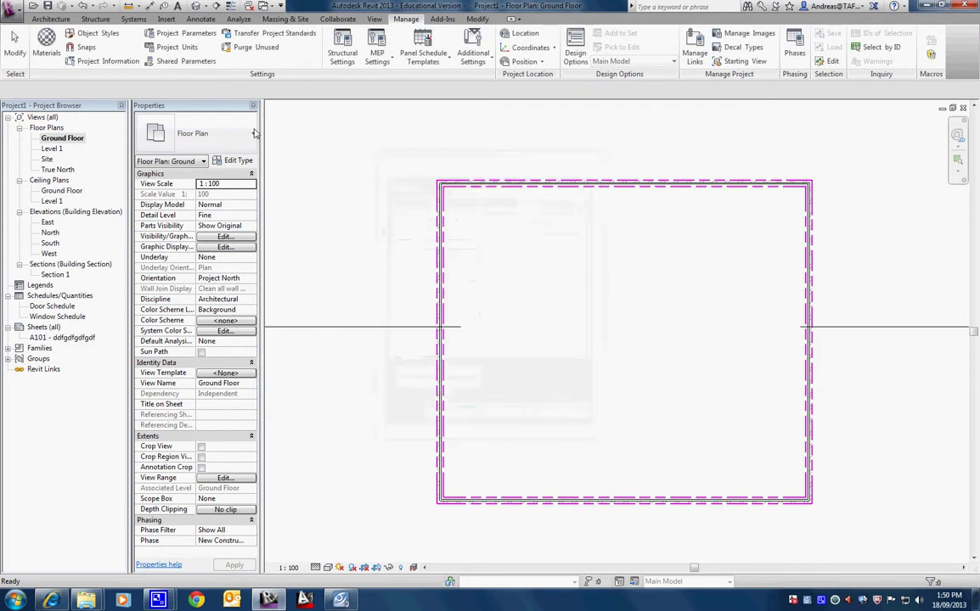
- Attempt Transfer Project Standards, dismiss the alert, then open recent file SE_Unit2_Exercise5_Start.rvt
click(255, 38)
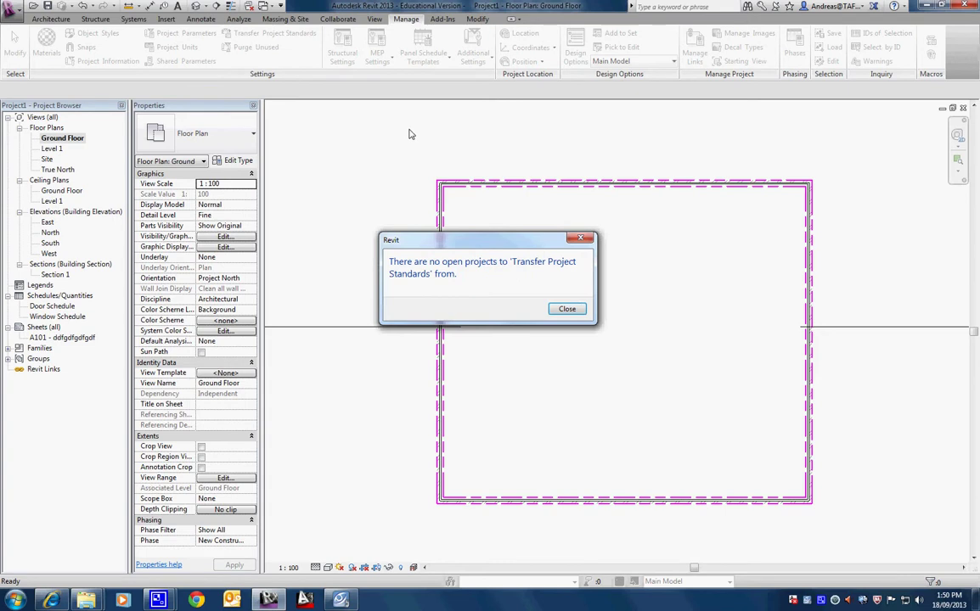
key(Return)
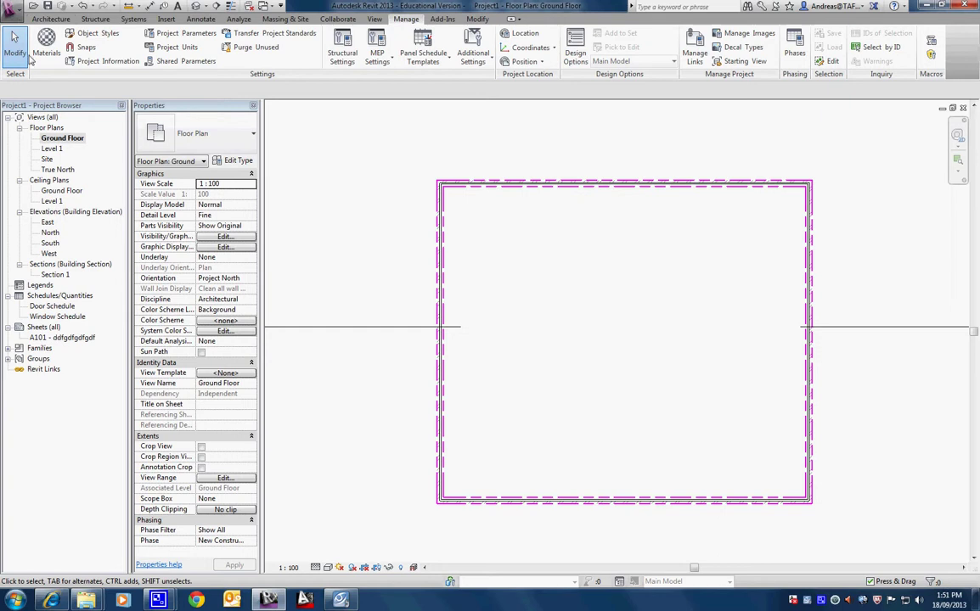
key(alt+f)
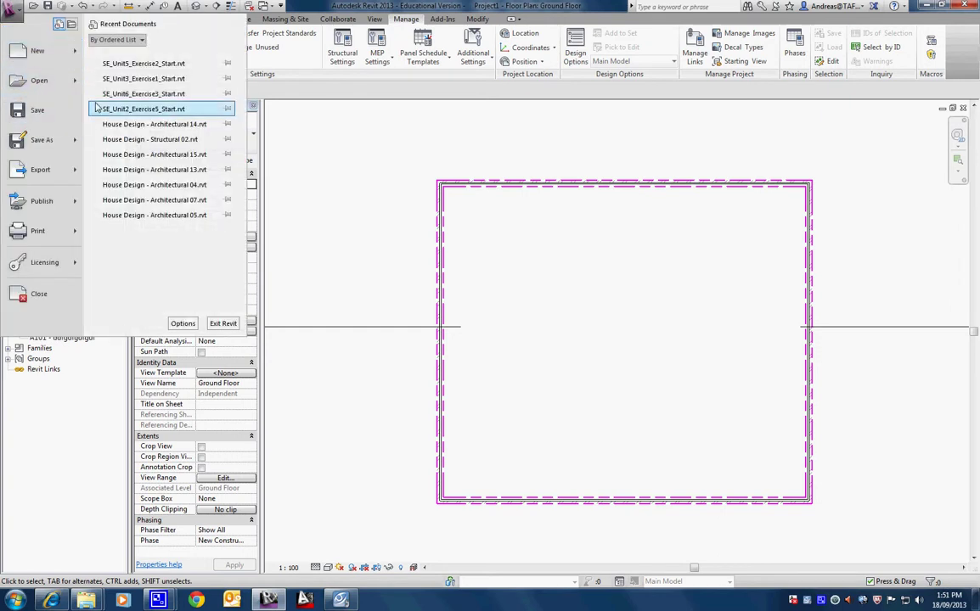
click(179, 110)
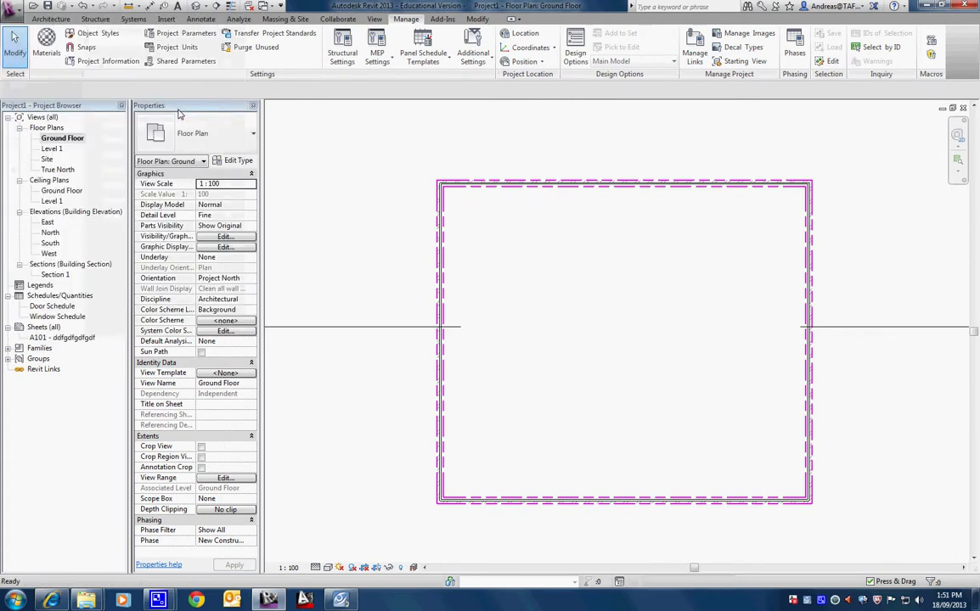